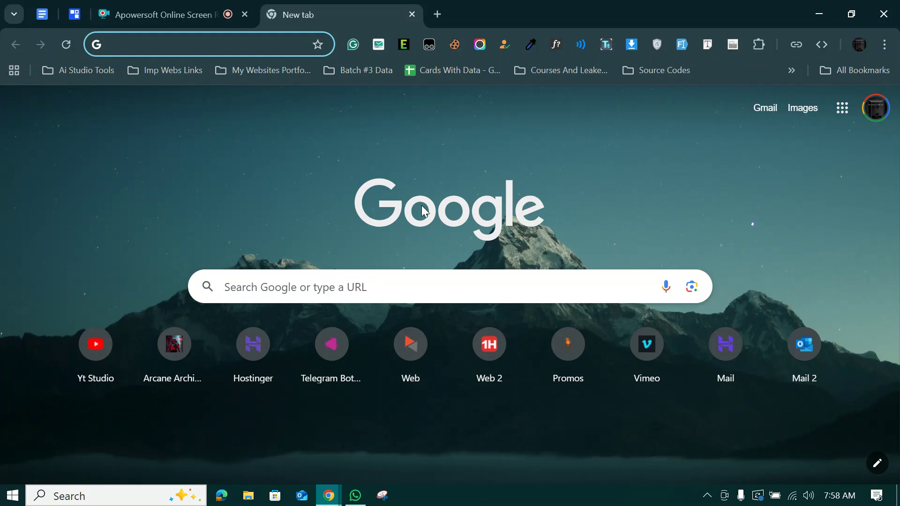
pyautogui.write('lms.')
# Step: Load lms.bpers.com/portal and follow its 'Join Whatsap Channel' sidebar link
pyautogui.press('Right')
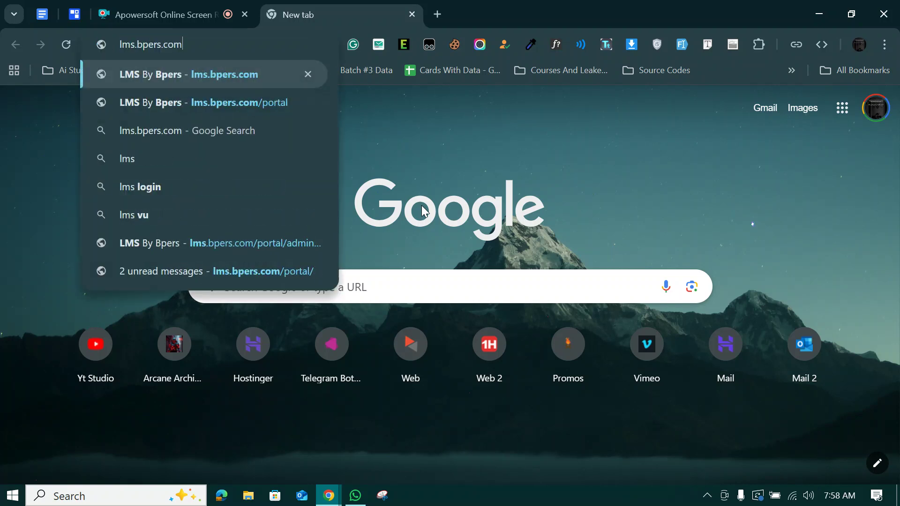
pyautogui.write('/p')
pyautogui.press('Return')
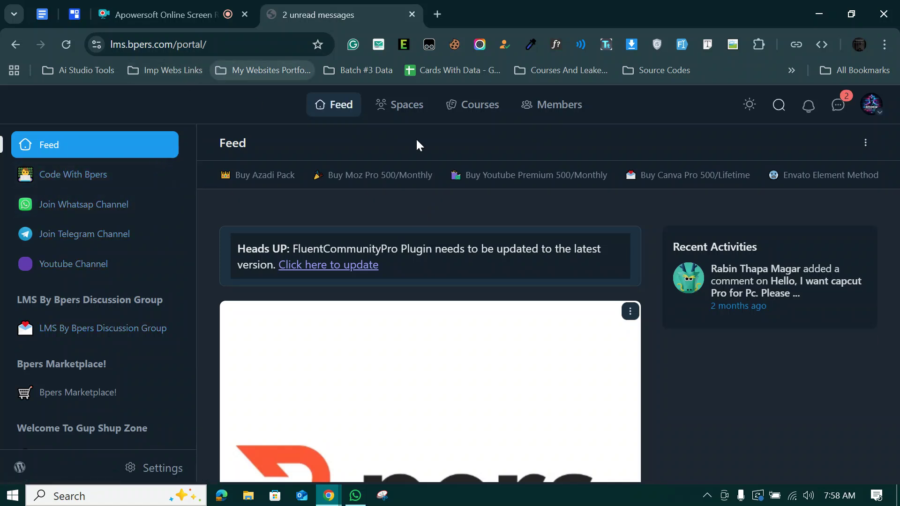
pyautogui.click(89, 209)
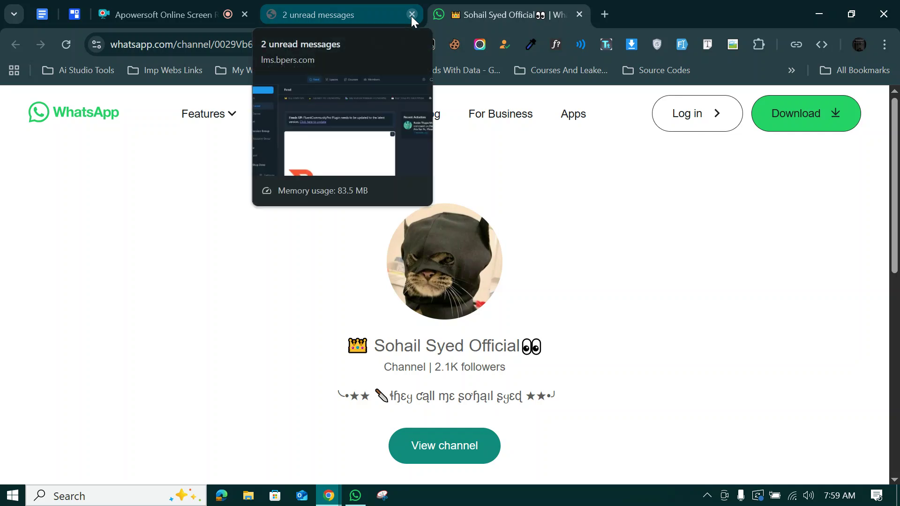
# Step: Show the desktop and refresh it
pyautogui.moveTo(332, 15)
pyautogui.click(899, 496)
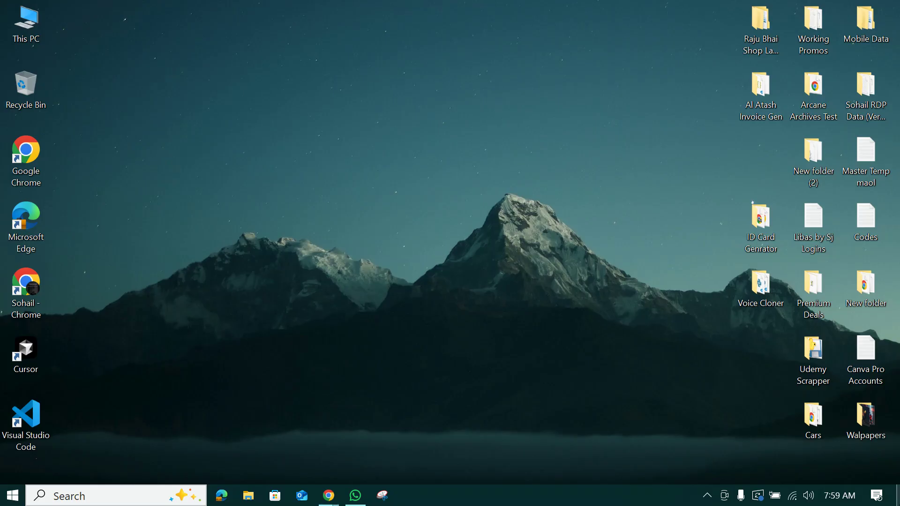
pyautogui.rightClick(314, 5)
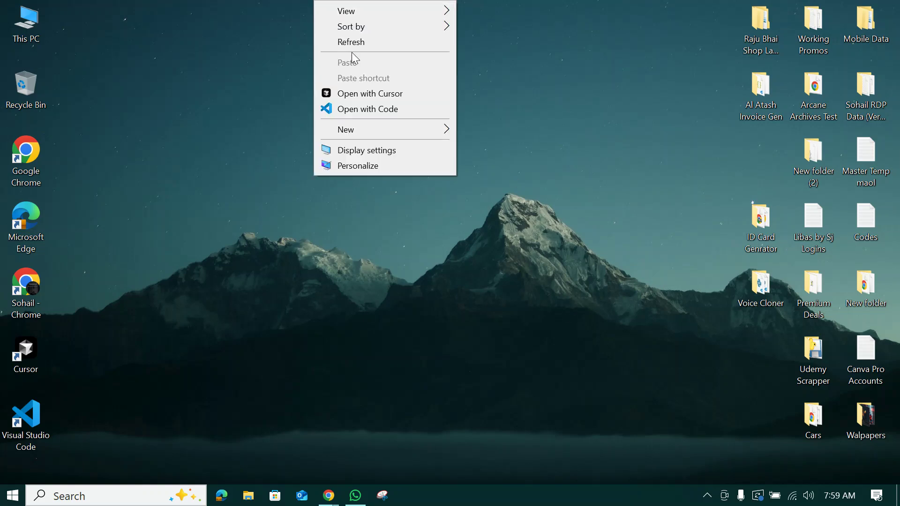
pyautogui.click(352, 44)
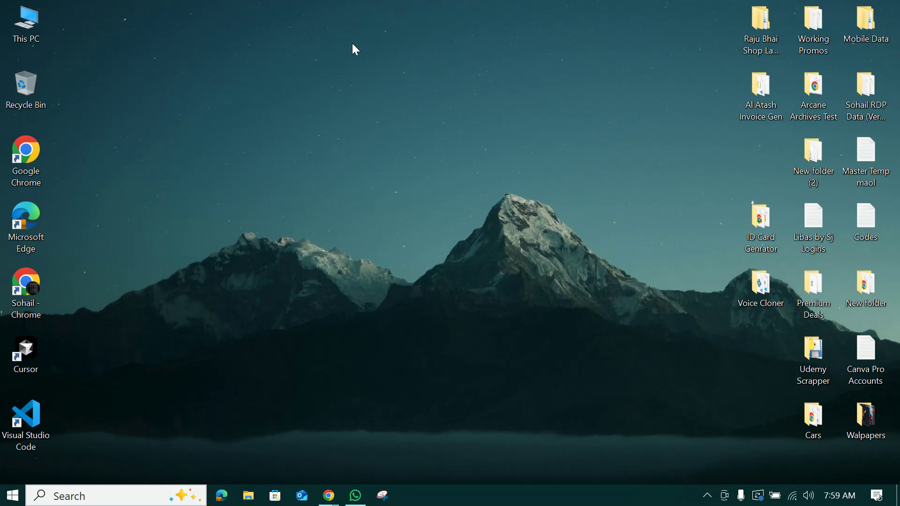
# Step: Enter the Udemy Scrapper folder and launch the UdemyScraper executable
pyautogui.doubleClick(814, 352)
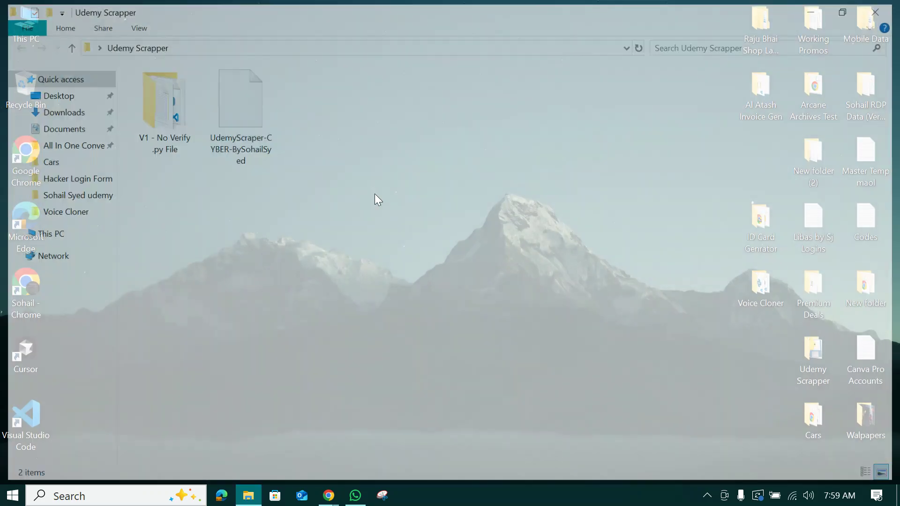
pyautogui.click(221, 110)
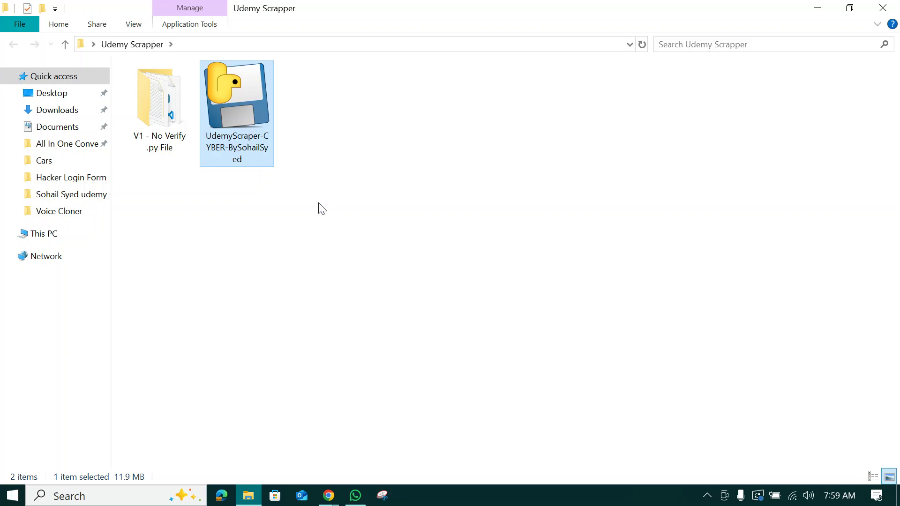
pyautogui.doubleClick(257, 112)
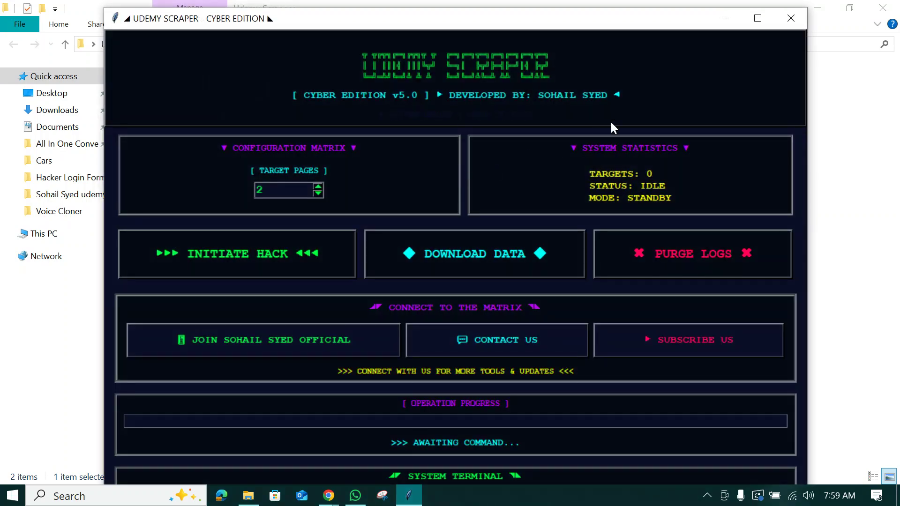
# Step: Maximize the scraper window, then bring Chrome's WhatsApp channel page to the front
pyautogui.click(758, 19)
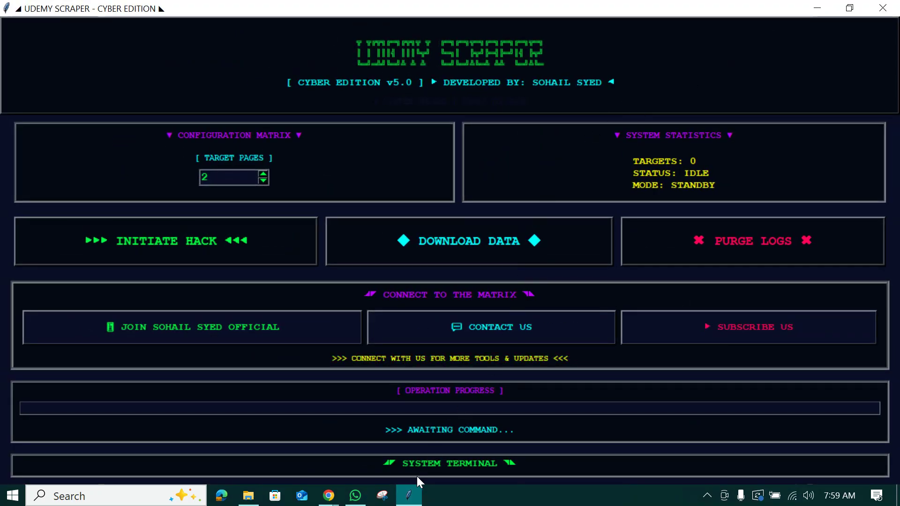
pyautogui.moveTo(328, 496)
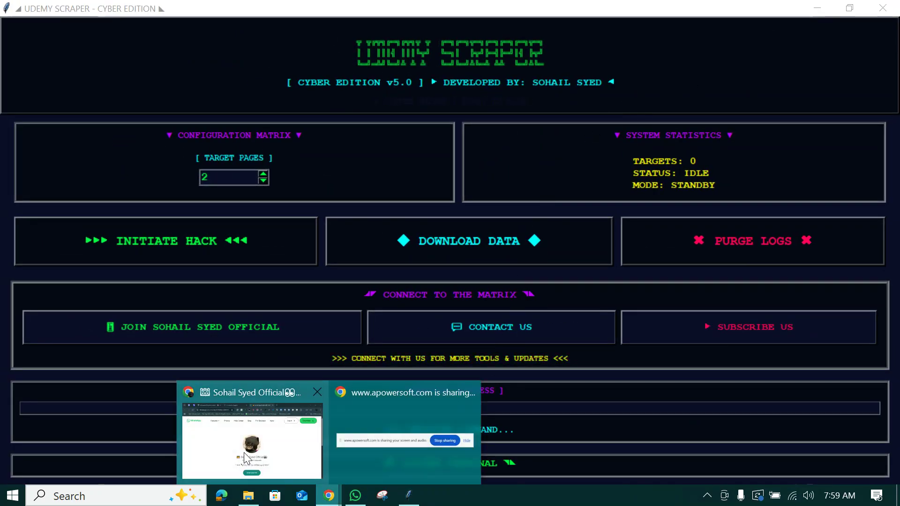
pyautogui.click(251, 443)
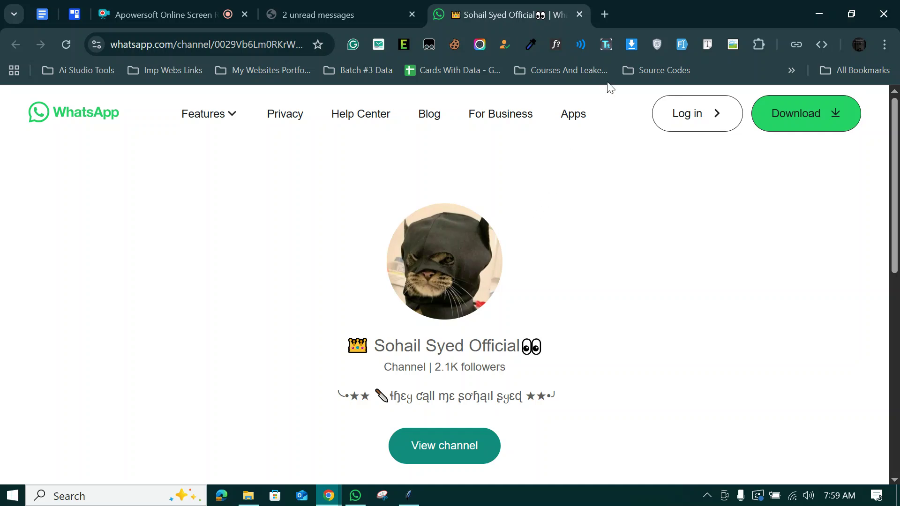
# Step: Close the WhatsApp tab and search 'python download' to reach the official Download Python page
pyautogui.click(607, 10)
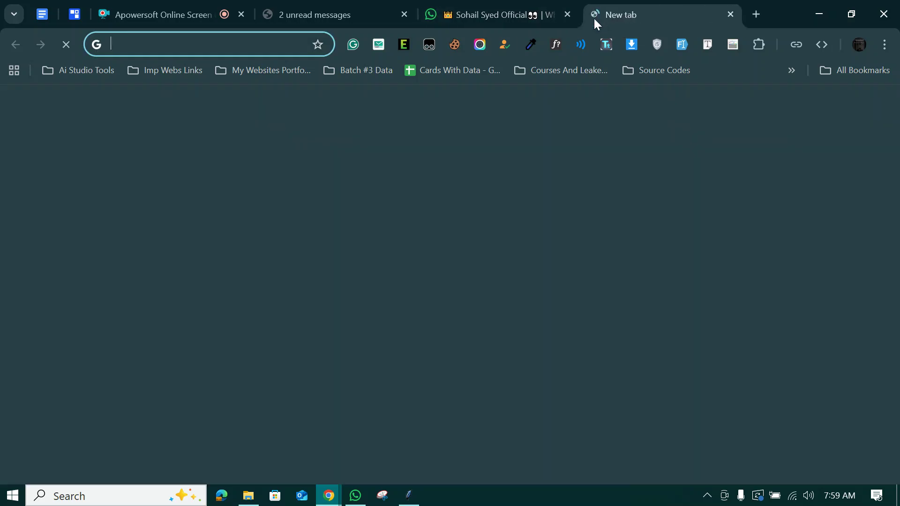
pyautogui.click(565, 14)
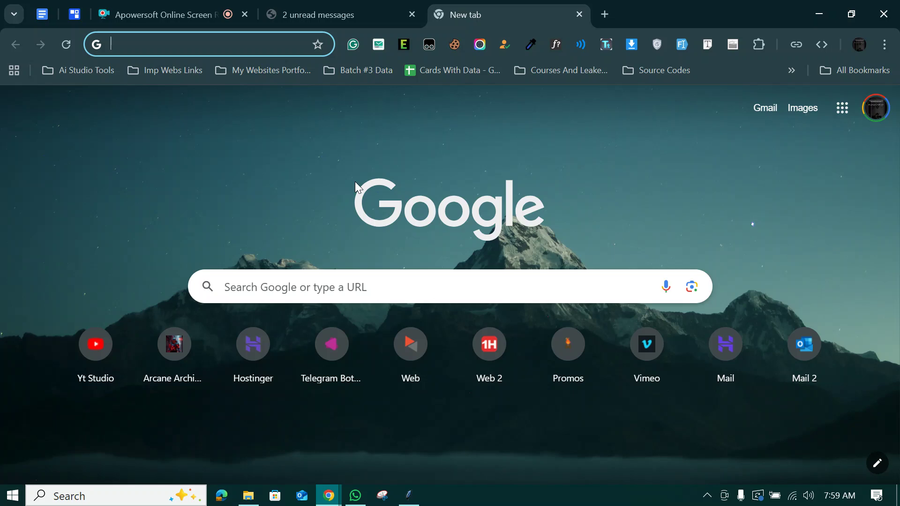
pyautogui.write('python')
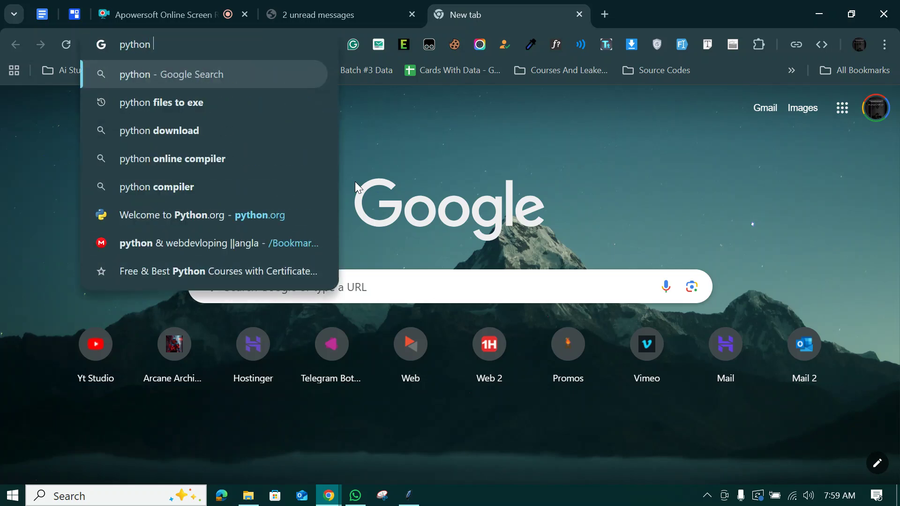
pyautogui.write(' download')
pyautogui.press('Return')
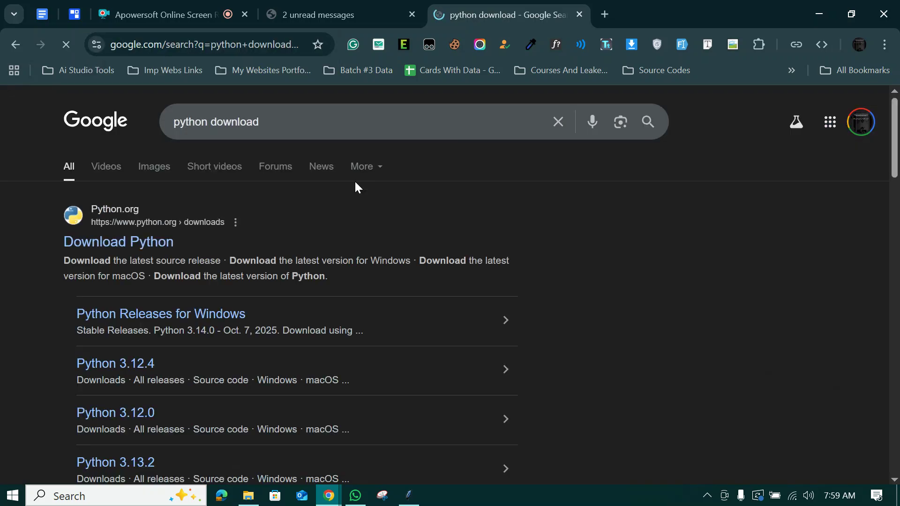
pyautogui.click(133, 246)
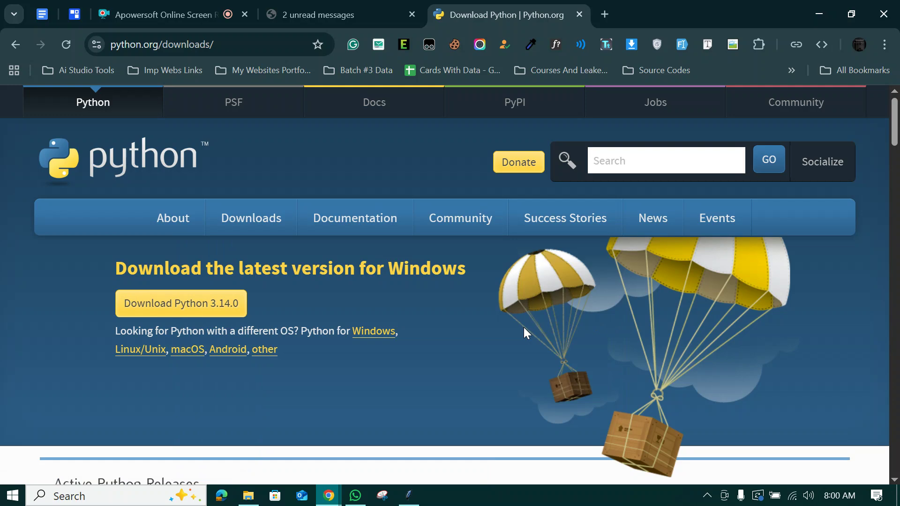
# Step: Search 'node js download', reach nodejs.org and choose Windows as the target system
pyautogui.click(609, 13)
pyautogui.write('node')
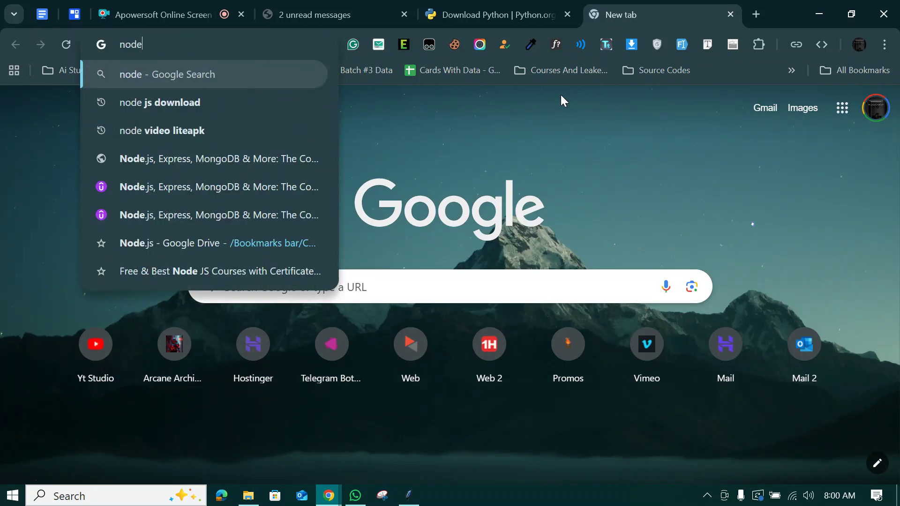
pyautogui.write(' js downlo')
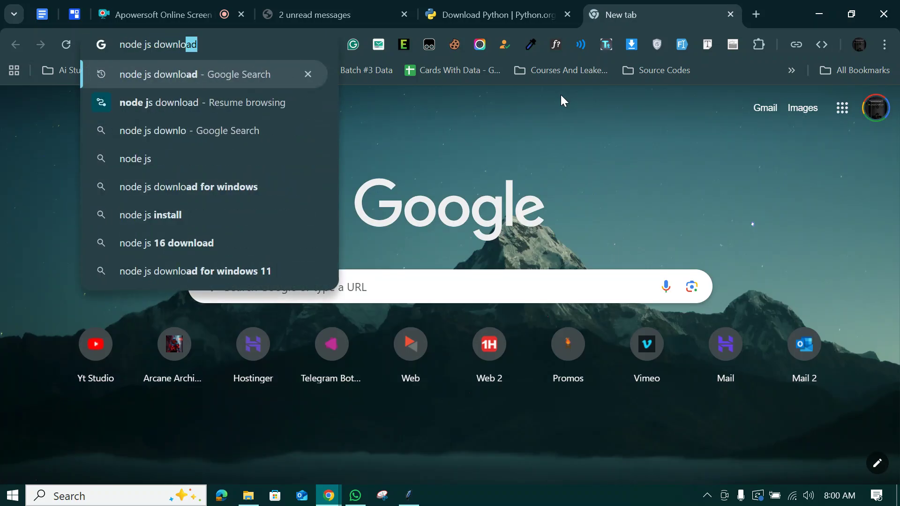
pyautogui.press('Return')
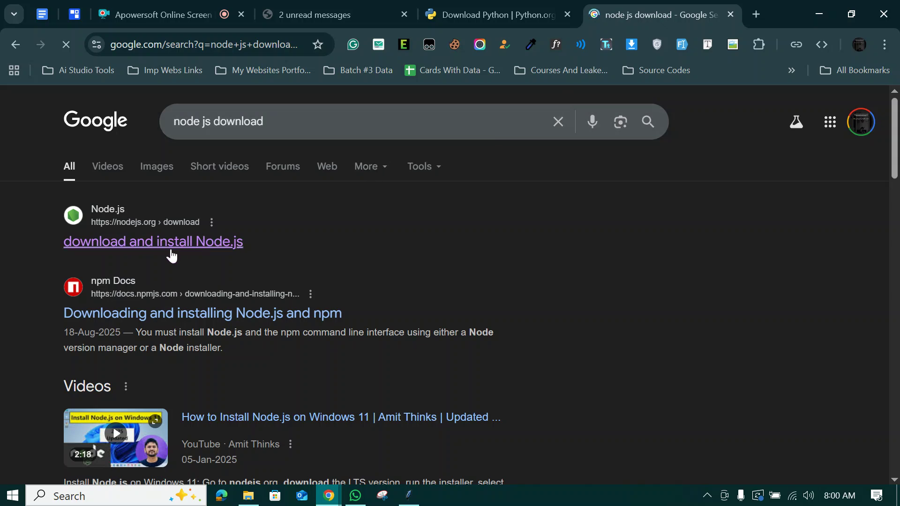
pyautogui.click(174, 243)
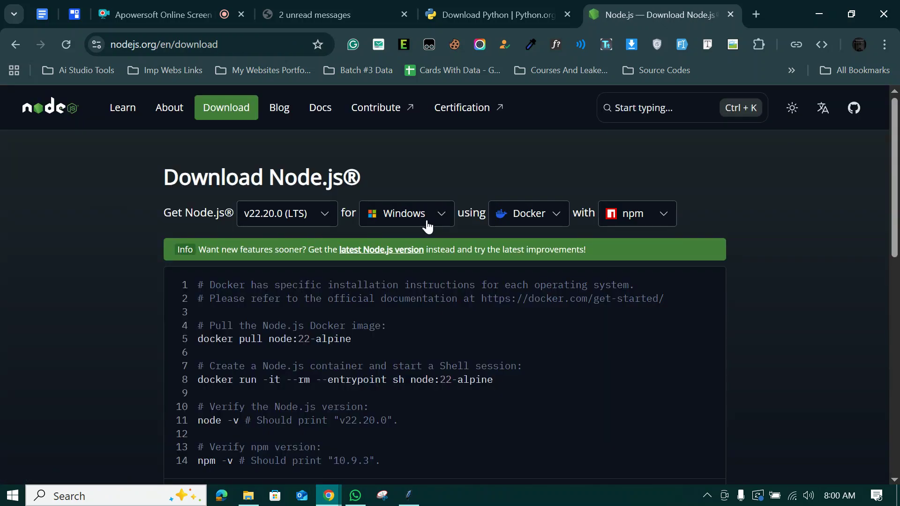
pyautogui.click(399, 213)
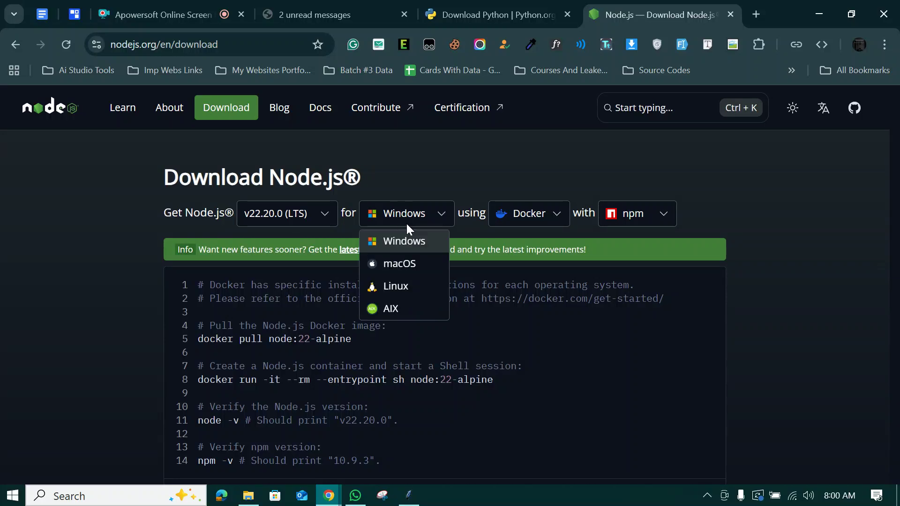
pyautogui.click(409, 249)
pyautogui.scroll(-3, 443, 246)
pyautogui.scroll(-1, 350, 236)
pyautogui.scroll(-1, 365, 254)
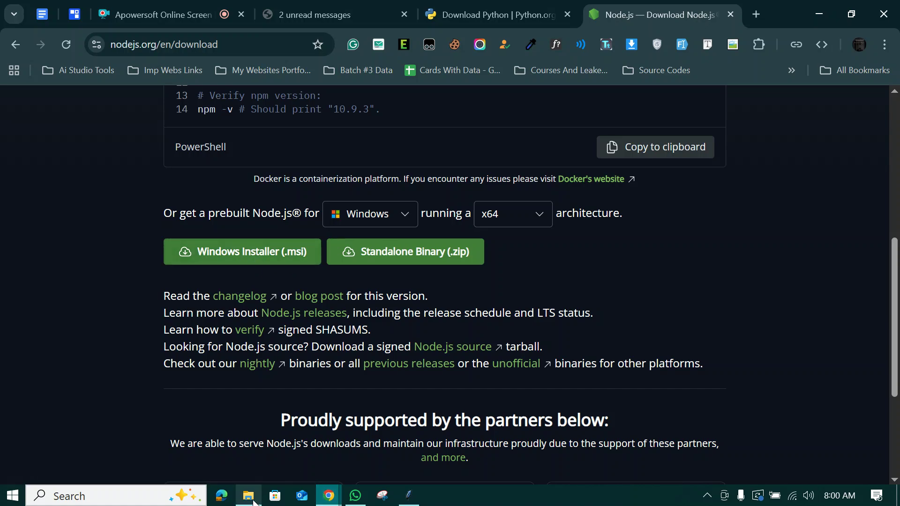
# Step: From File Explorer's This PC, reach the installed programs list in Settings
pyautogui.moveTo(248, 496)
pyautogui.click(214, 421)
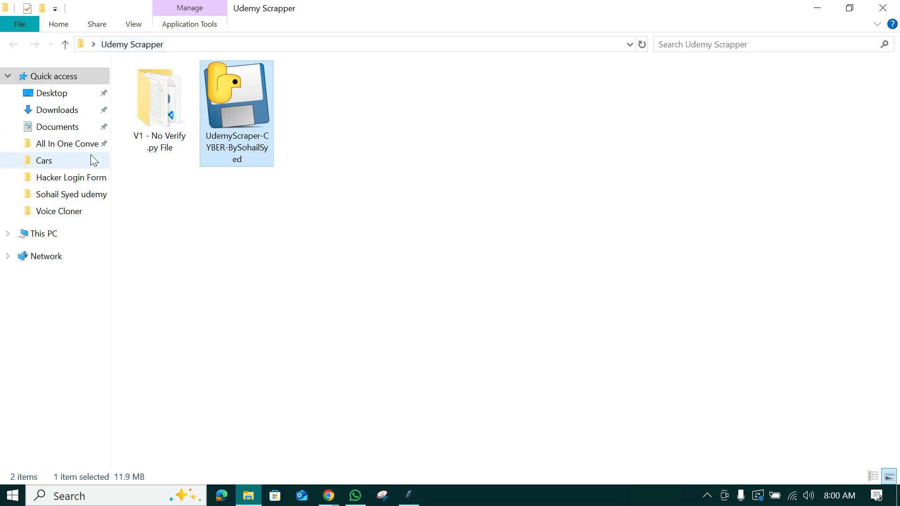
pyautogui.click(68, 241)
pyautogui.click(73, 27)
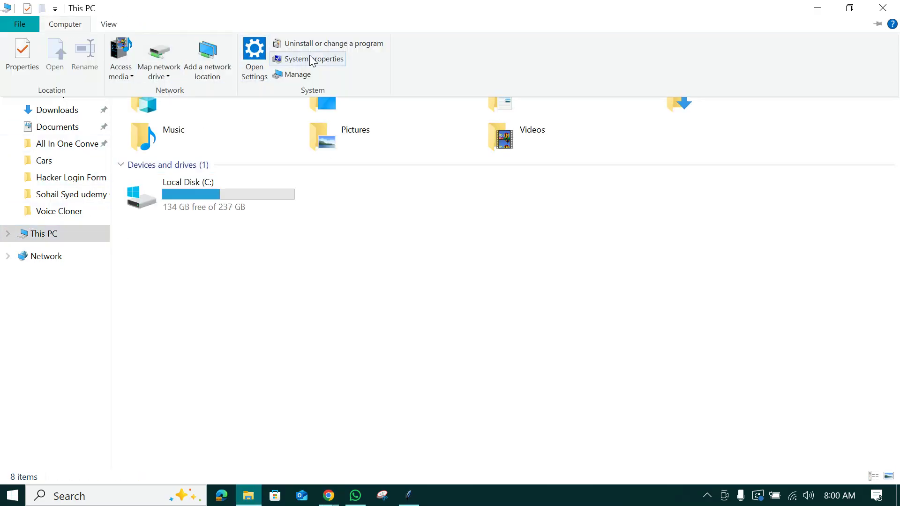
pyautogui.click(319, 44)
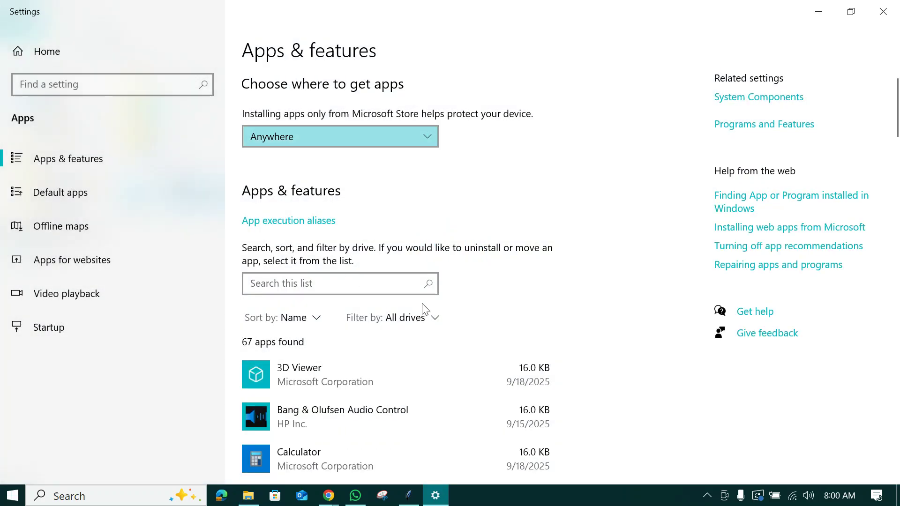
pyautogui.scroll(-2, 374, 231)
pyautogui.scroll(-2, 336, 215)
pyautogui.scroll(-3, 332, 339)
pyautogui.scroll(-2, 332, 340)
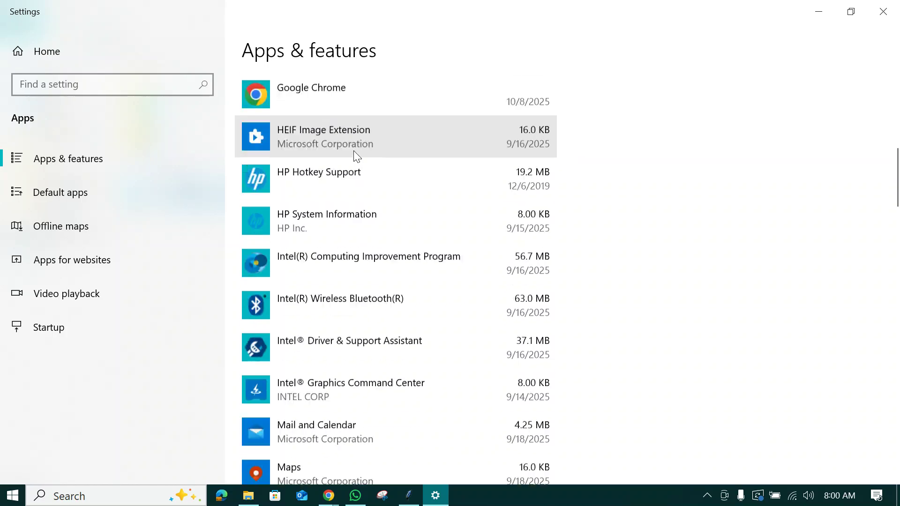
pyautogui.scroll(-3, 355, 155)
pyautogui.scroll(-2, 333, 209)
pyautogui.scroll(-5, 341, 287)
pyautogui.scroll(-5, 345, 294)
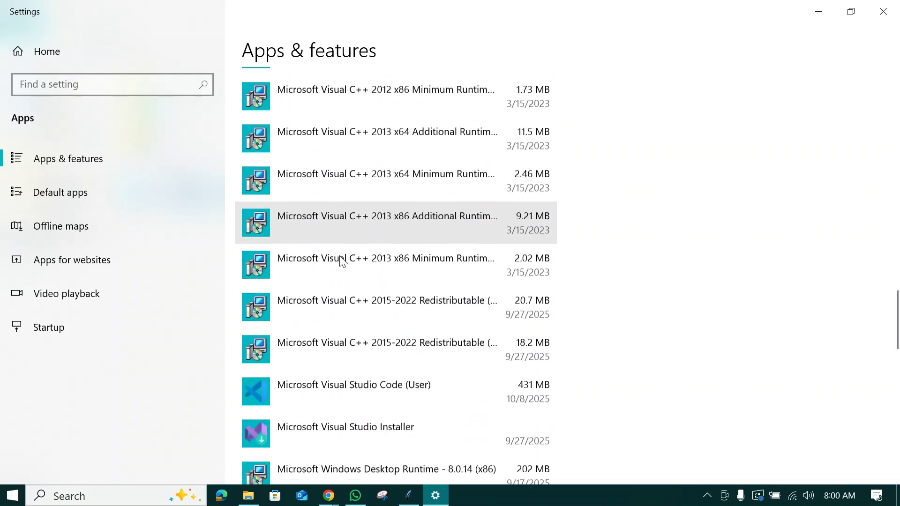
pyautogui.scroll(-3, 352, 258)
pyautogui.scroll(-2, 335, 256)
# Step: Confirm Node.js and Python 3.13.7 are installed, then close Settings
pyautogui.click(319, 285)
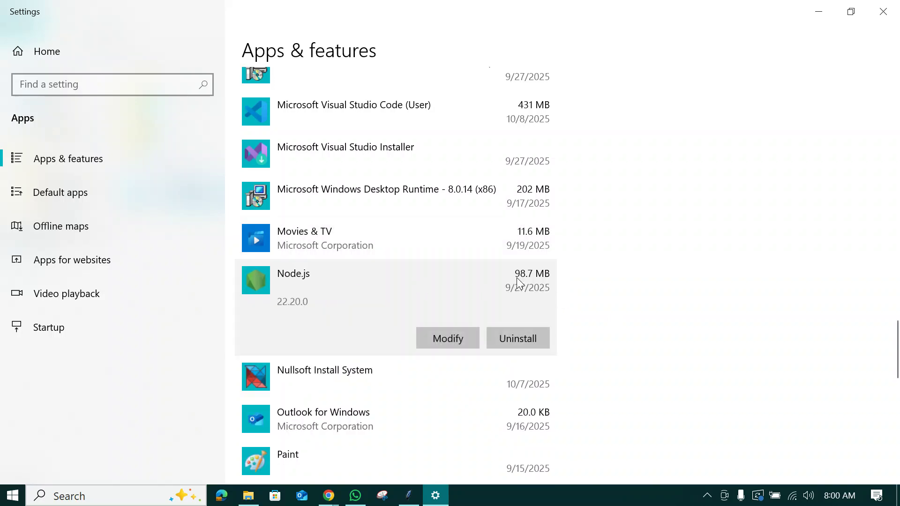
pyautogui.scroll(-3, 523, 281)
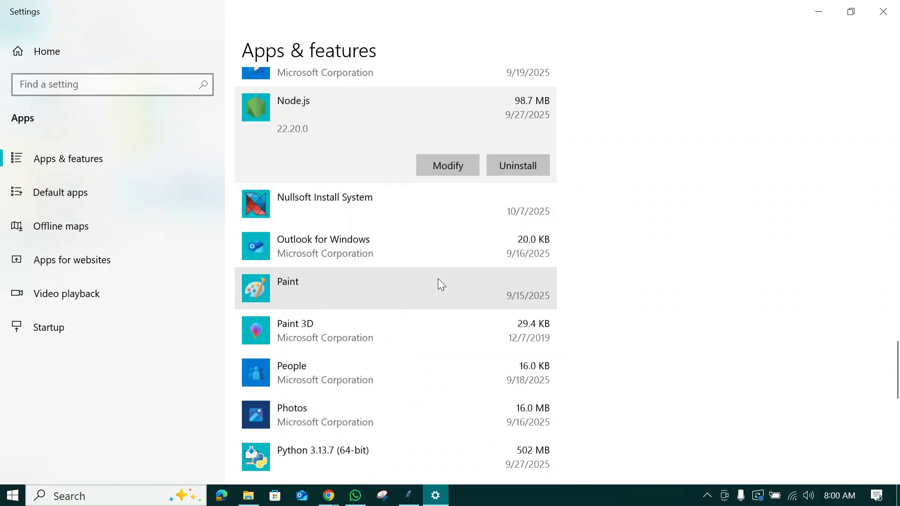
pyautogui.scroll(-3, 441, 283)
pyautogui.scroll(-3, 422, 261)
pyautogui.scroll(2, 345, 211)
pyautogui.click(331, 193)
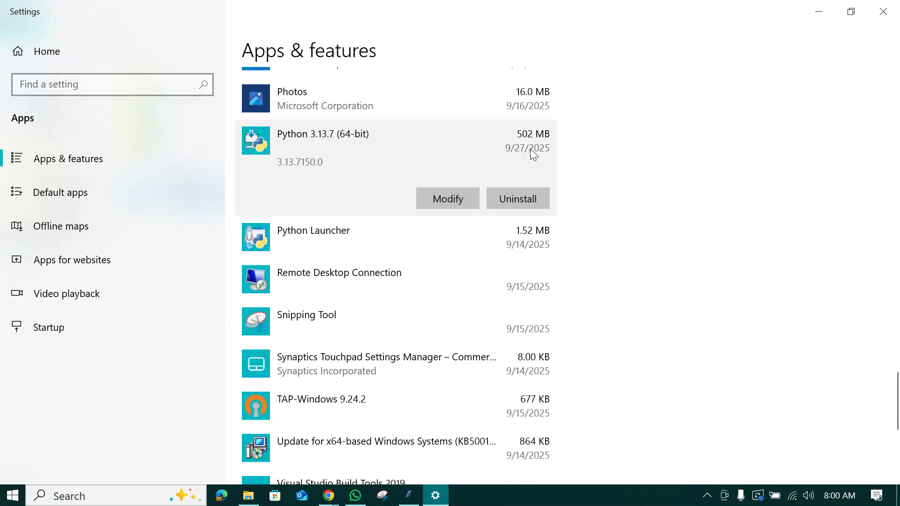
pyautogui.click(875, 17)
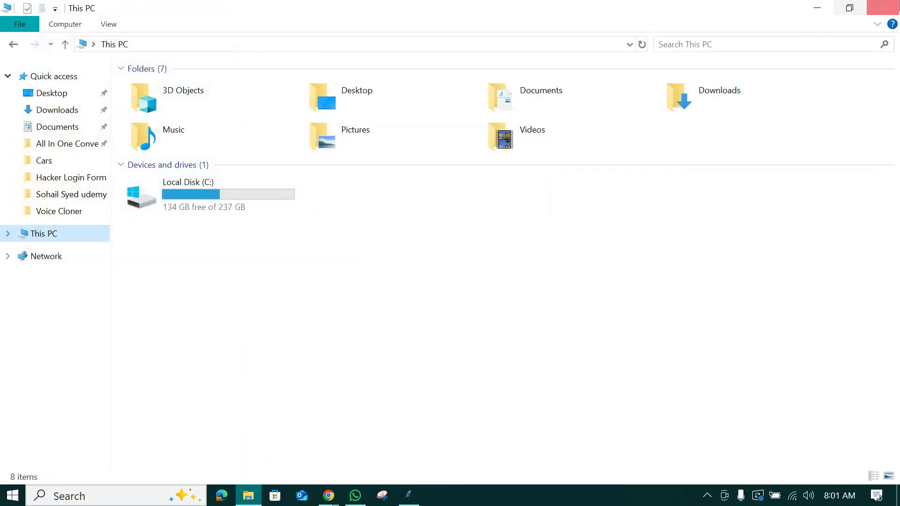
# Step: Reveal Chrome's Python downloads tab, then bring the Udemy scraper to the front
pyautogui.click(817, 8)
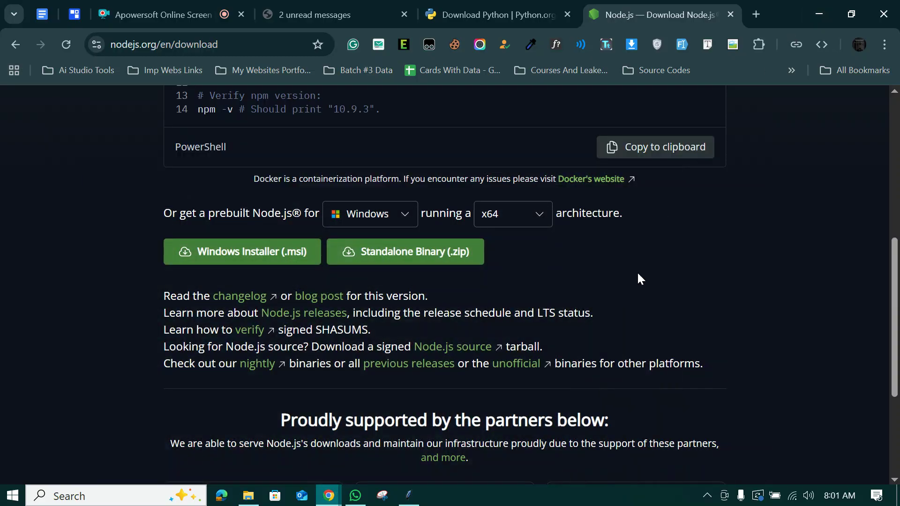
pyautogui.click(485, 15)
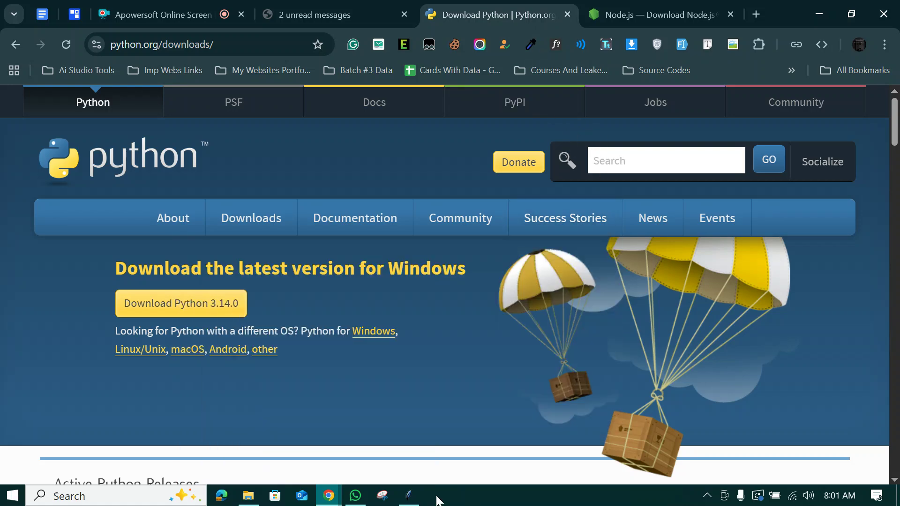
pyautogui.click(410, 497)
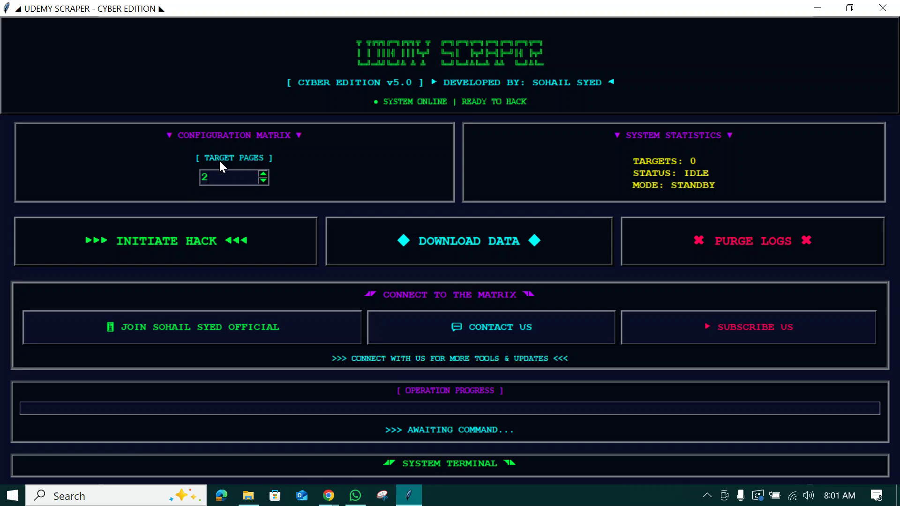
# Step: Raise the Target Pages spinbox value from 2 to 10
pyautogui.doubleClick(234, 177)
pyautogui.click(263, 175)
pyautogui.click(264, 175)
pyautogui.click(263, 175)
pyautogui.click(263, 175)
pyautogui.click(262, 174)
pyautogui.click(243, 179)
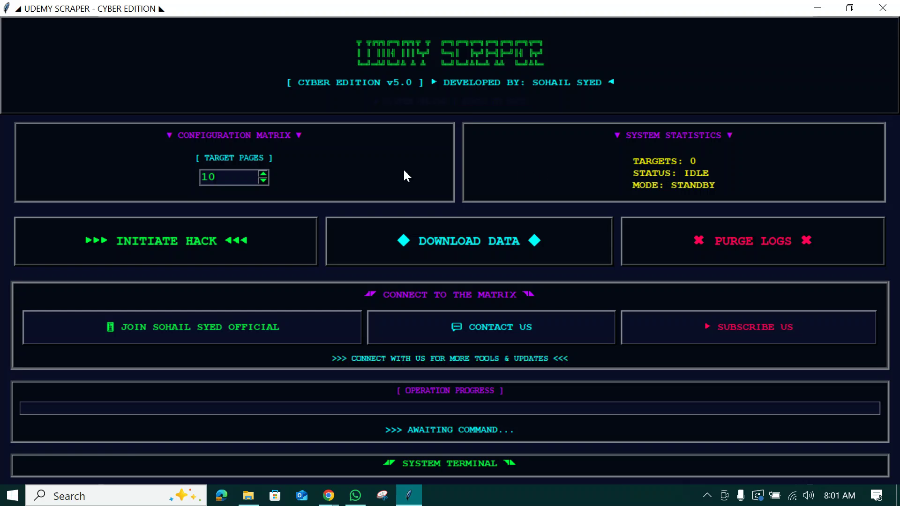
pyautogui.doubleClick(219, 179)
pyautogui.click(221, 178)
# Step: Start the scrape with INITIATE HACK on the 10 target pages
pyautogui.click(203, 258)
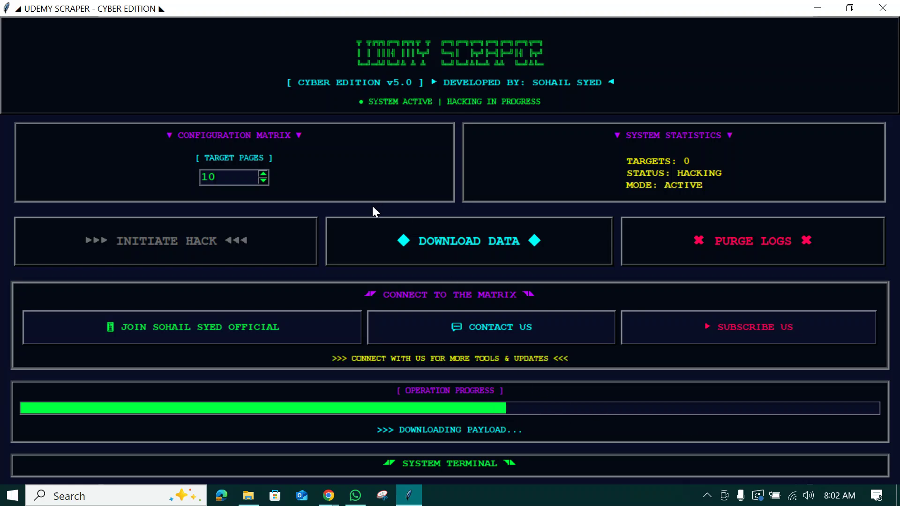
# Step: Refresh the desktop, then restore the scraper and let it reach MISSION COMPLETE with 300 targets
pyautogui.press('super+d')
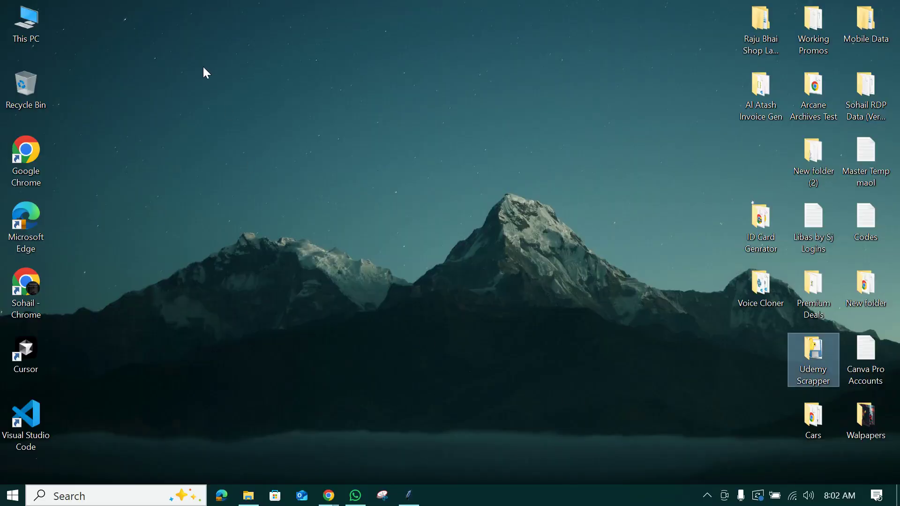
pyautogui.rightClick(203, 72)
pyautogui.click(261, 108)
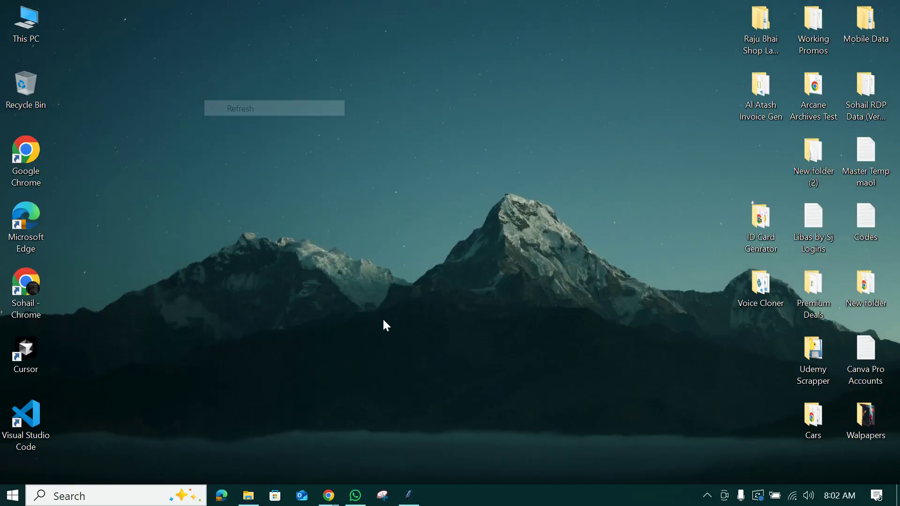
pyautogui.click(410, 496)
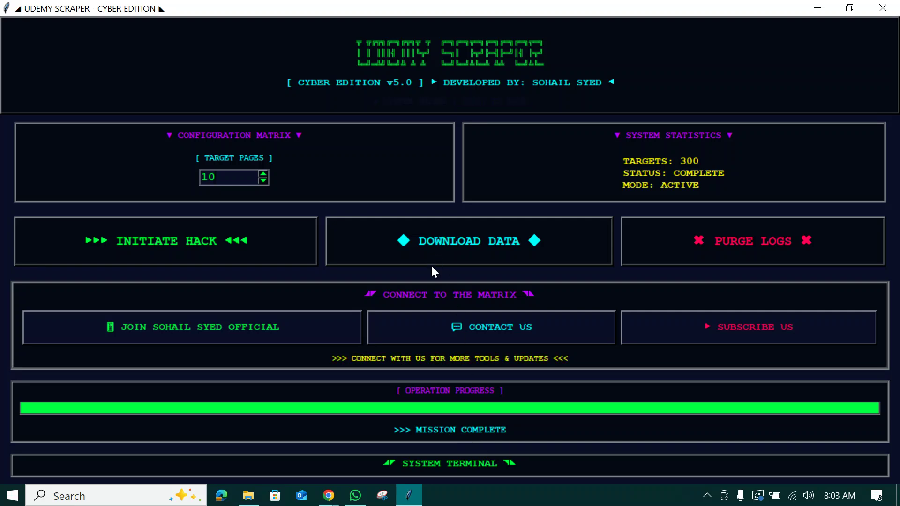
# Step: Download the 300 links as HACKED_UDEMY_COURSES on the Desktop and confirm the success message
pyautogui.click(518, 260)
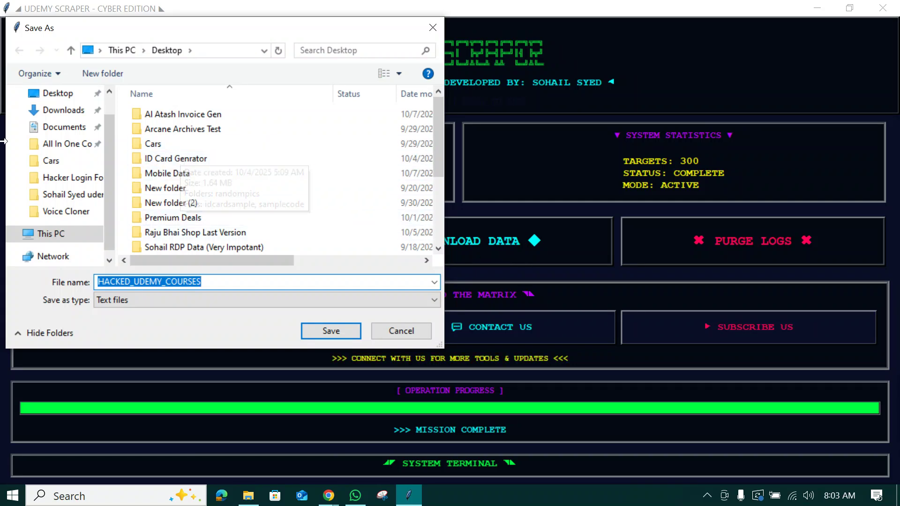
pyautogui.scroll(1, 57, 134)
pyautogui.click(58, 122)
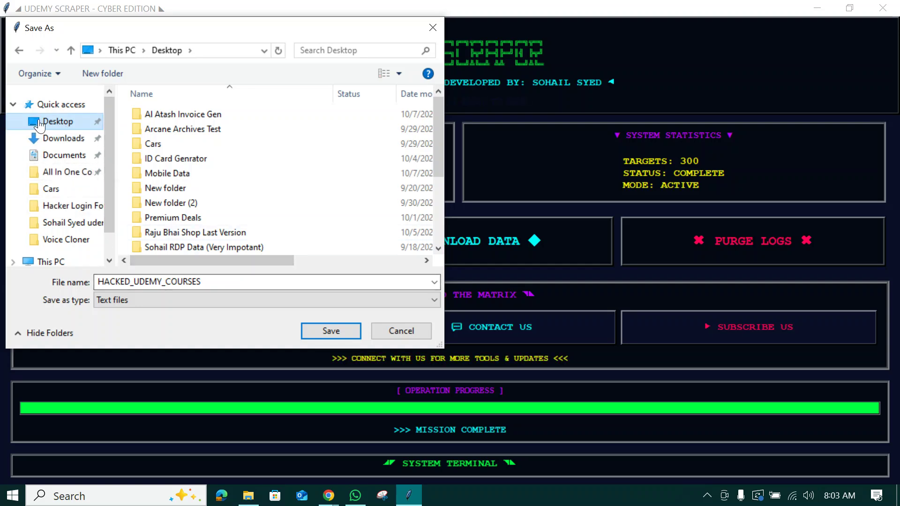
pyautogui.doubleClick(143, 280)
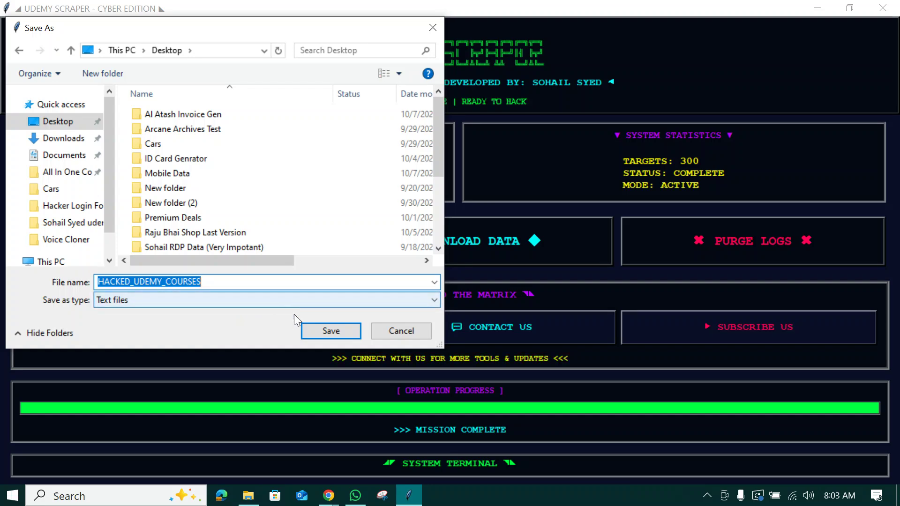
pyautogui.click(331, 332)
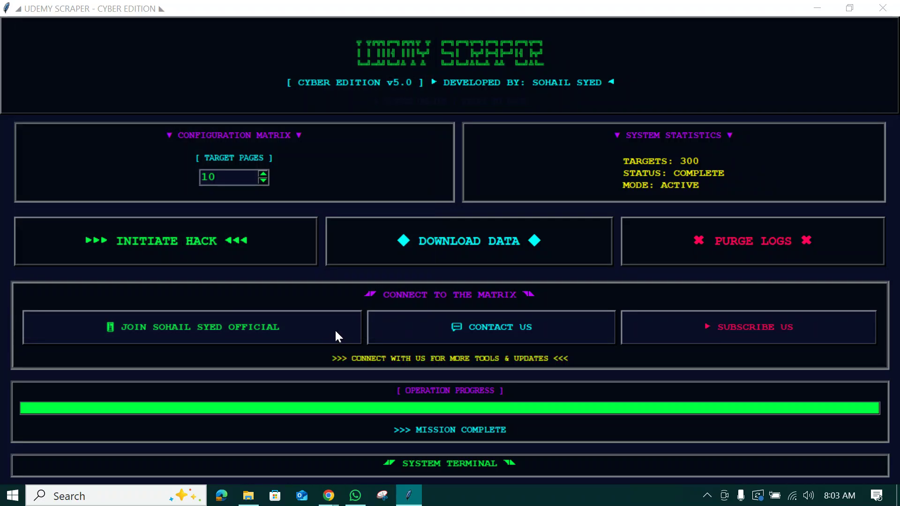
pyautogui.click(549, 306)
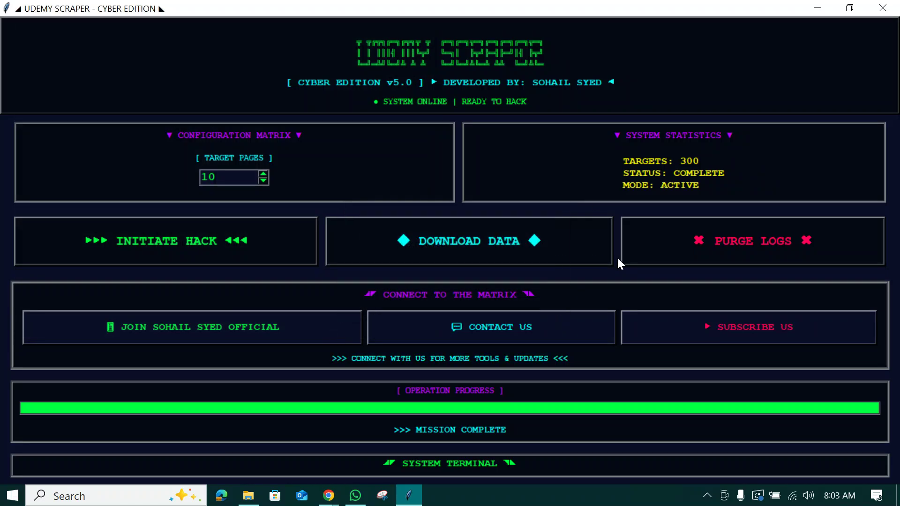
pyautogui.click(816, 8)
# Step: Refresh the desktop and drag the HACKED_UDEMY_COURSES icon toward the centre
pyautogui.rightClick(180, 116)
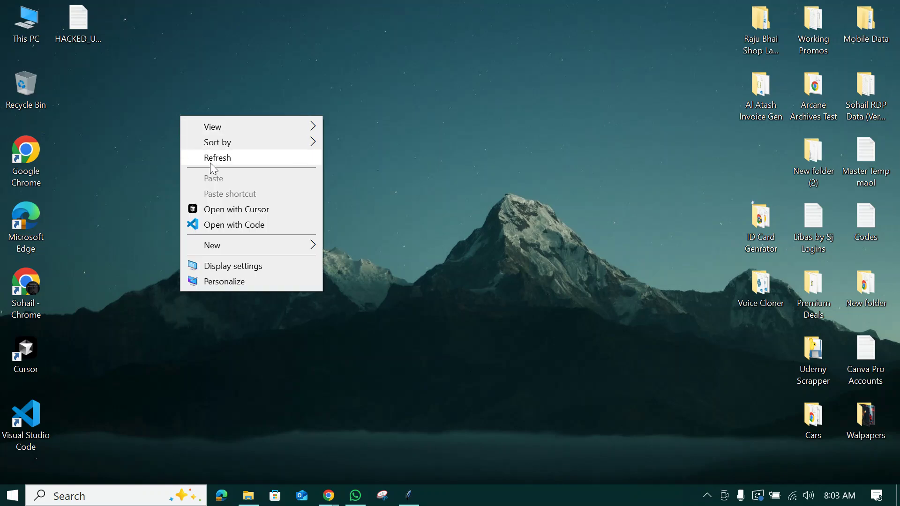
pyautogui.click(211, 163)
pyautogui.moveTo(67, 22)
pyautogui.mouseDown()
pyautogui.moveTo(163, 89)
pyautogui.moveTo(223, 224)
pyautogui.mouseUp()
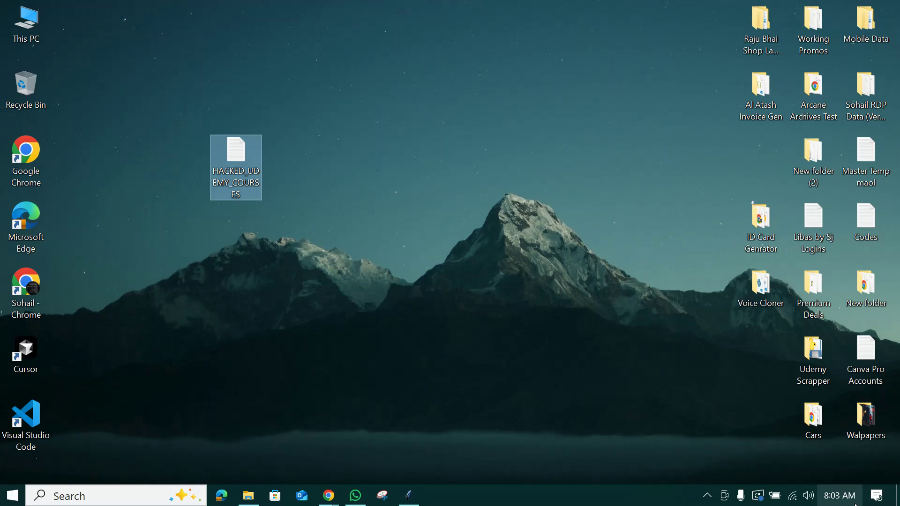
pyautogui.click(203, 242)
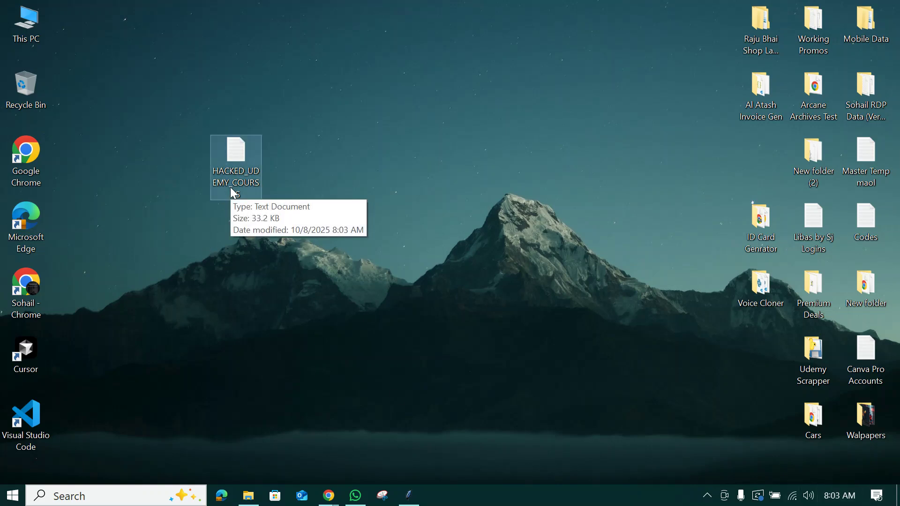
# Step: View HACKED_UDEMY_COURSES maximized in Notepad and jump to the final entry [300]
pyautogui.doubleClick(231, 169)
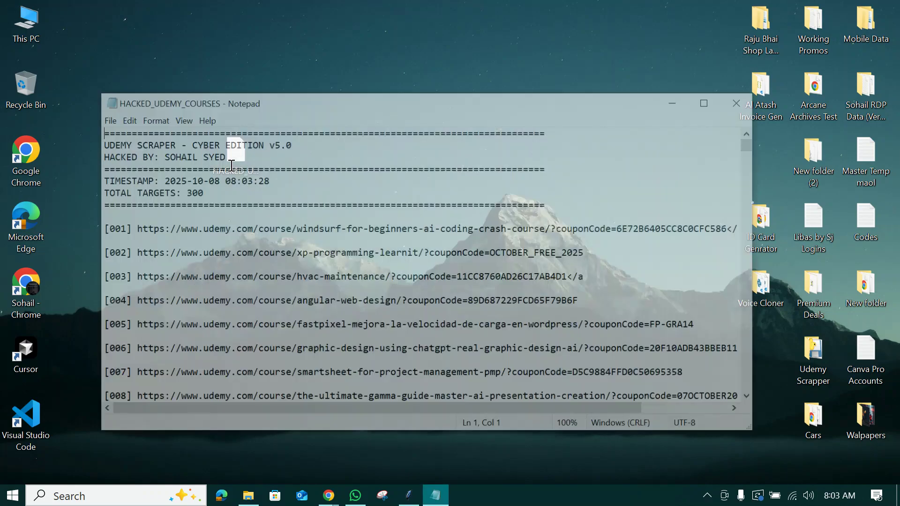
pyautogui.click(709, 99)
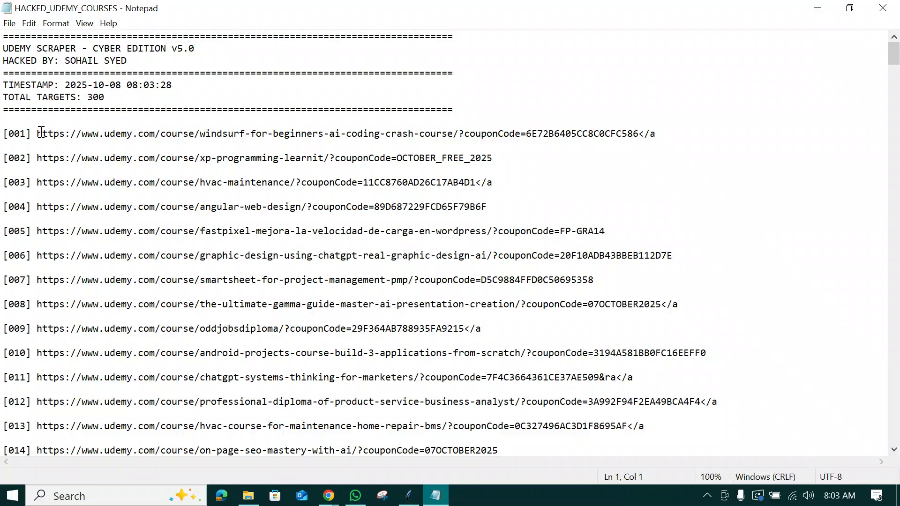
pyautogui.click(409, 496)
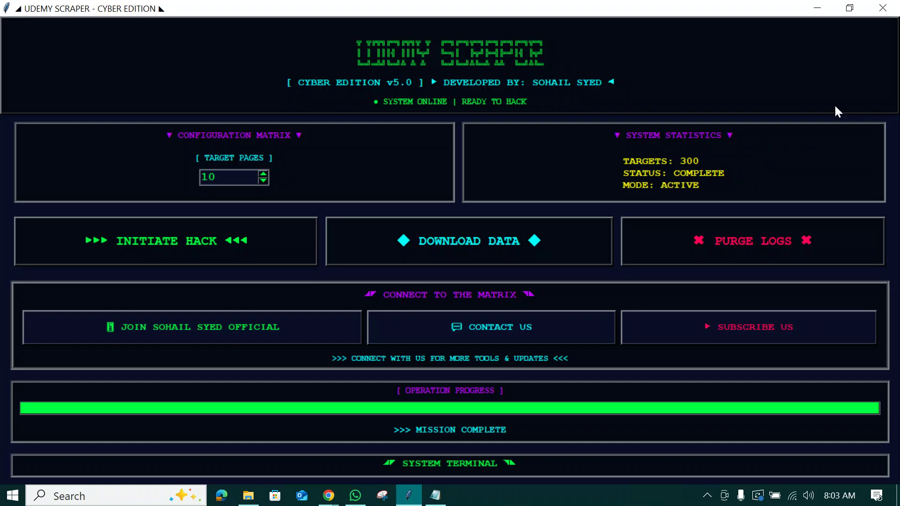
pyautogui.click(826, 13)
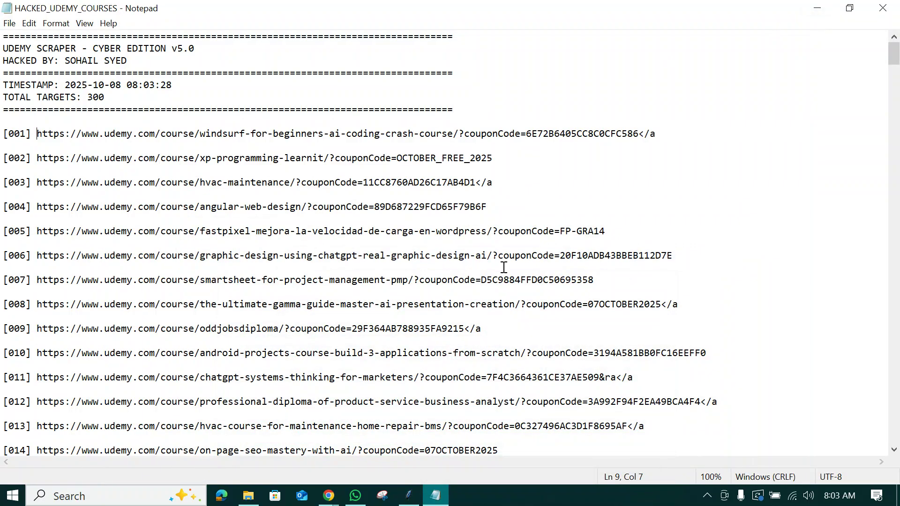
pyautogui.hotkey('ctrl', 'a')
pyautogui.press('Right')
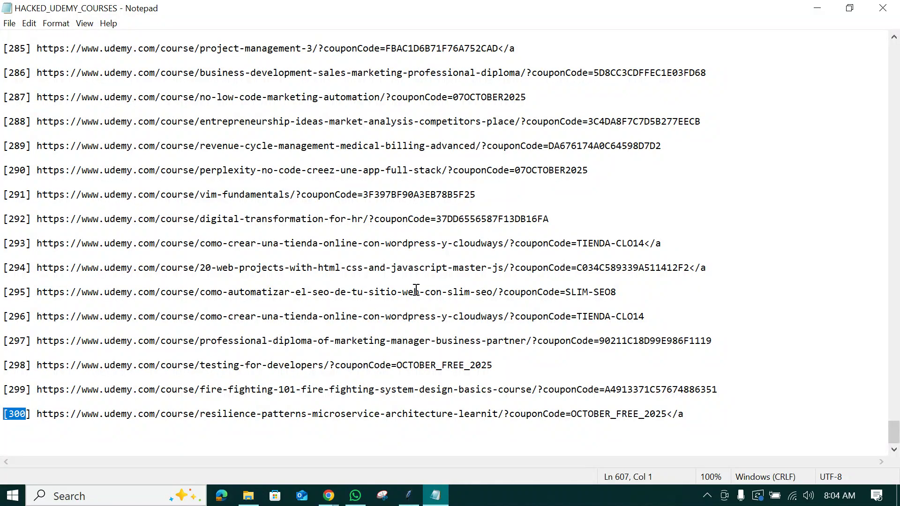
pyautogui.scroll(3, 434, 268)
pyautogui.scroll(1, 442, 229)
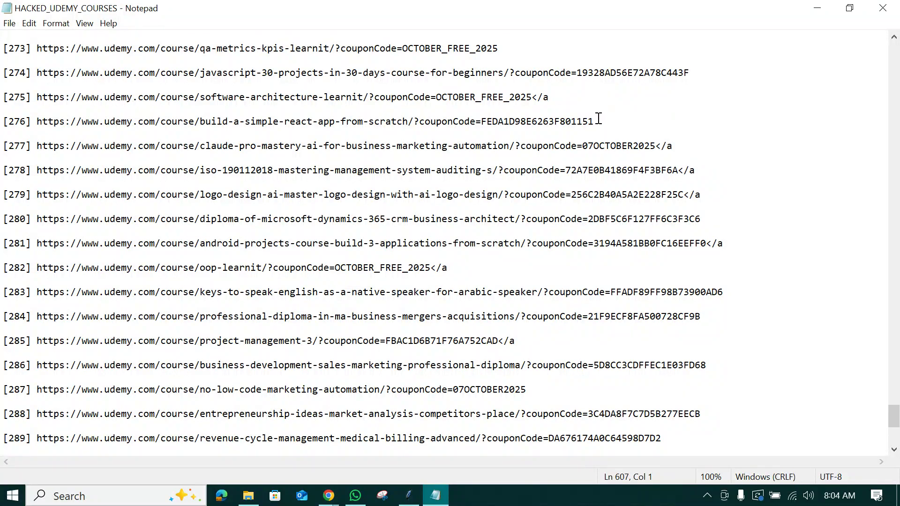
# Step: Load entry 276's coupon URL in Chrome and highlight the React course's Free price
pyautogui.moveTo(598, 121); pyautogui.dragTo(51, 120)
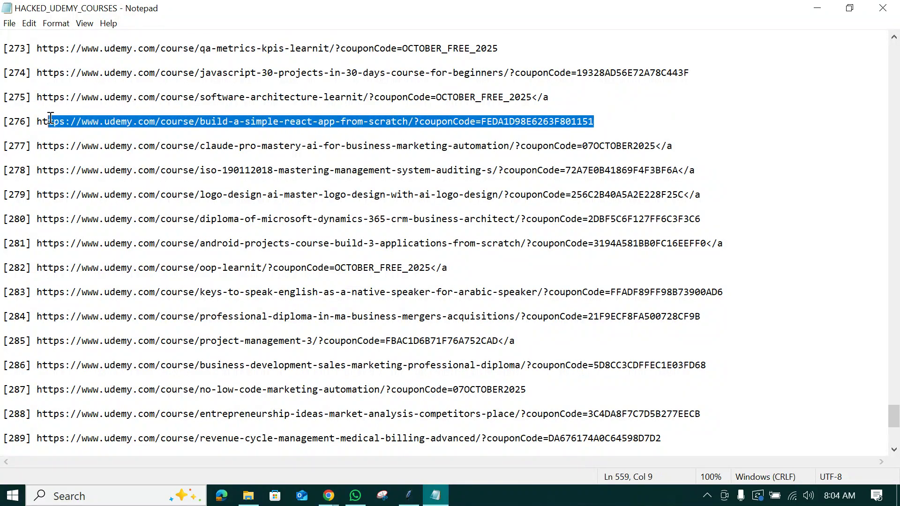
pyautogui.rightClick(102, 115)
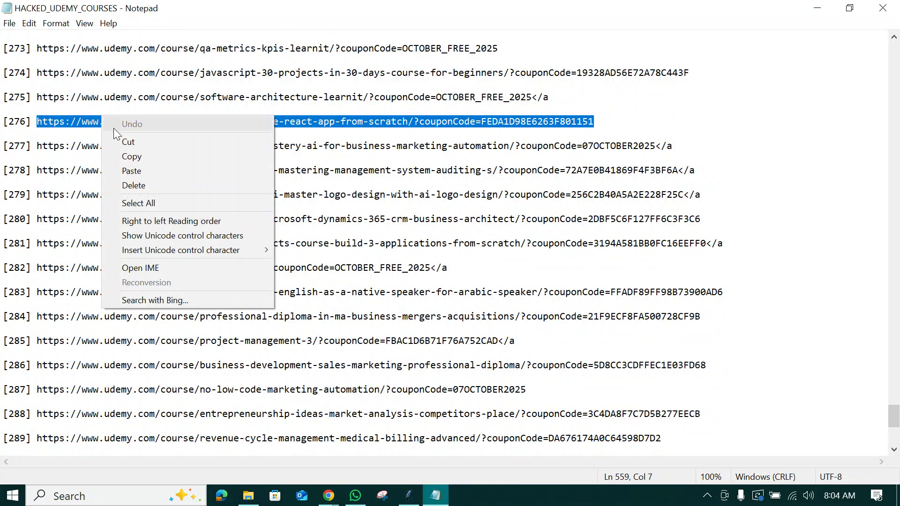
pyautogui.click(145, 157)
pyautogui.moveTo(328, 496)
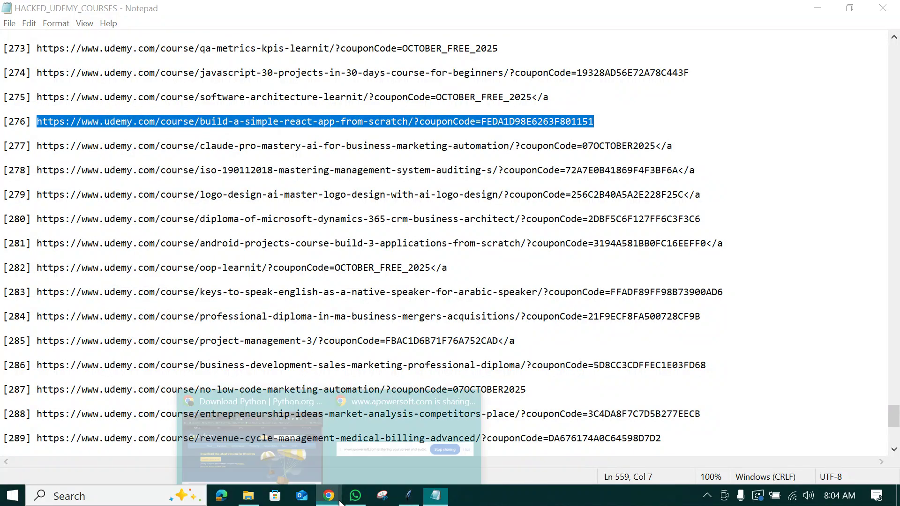
pyautogui.click(235, 442)
pyautogui.click(201, 44)
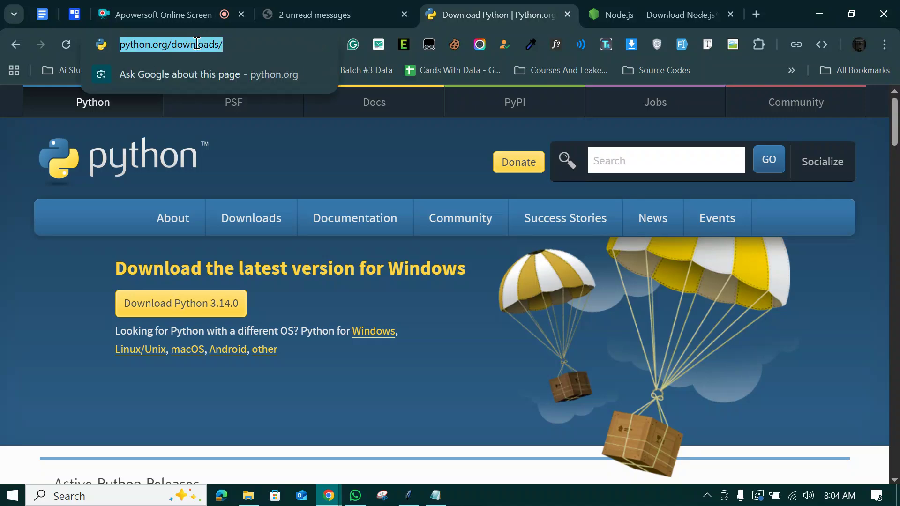
pyautogui.hotkey('ctrl', 'v')
pyautogui.click(205, 78)
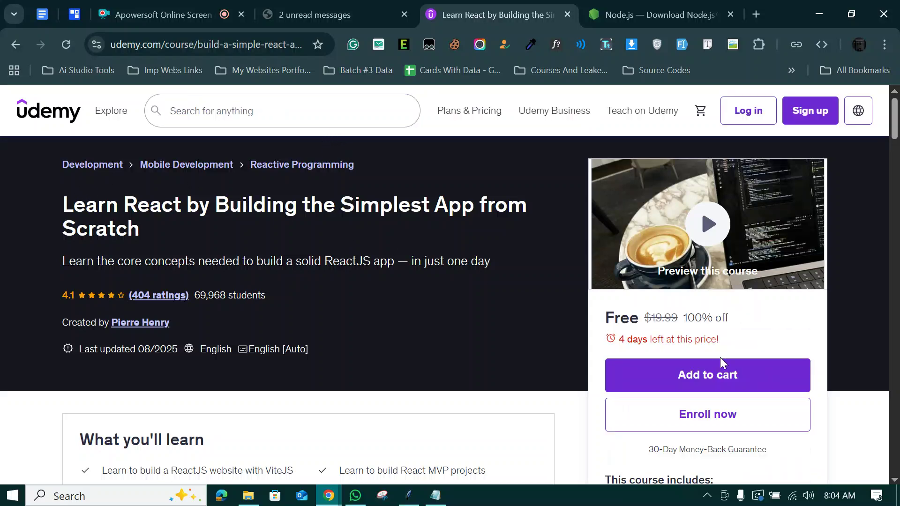
pyautogui.moveTo(607, 323); pyautogui.dragTo(631, 328)
pyautogui.click(637, 319)
# Step: Load the course without ?couponCode to see $9.99, then restore the coupon URL for free pricing
pyautogui.click(257, 47)
pyautogui.click(291, 42)
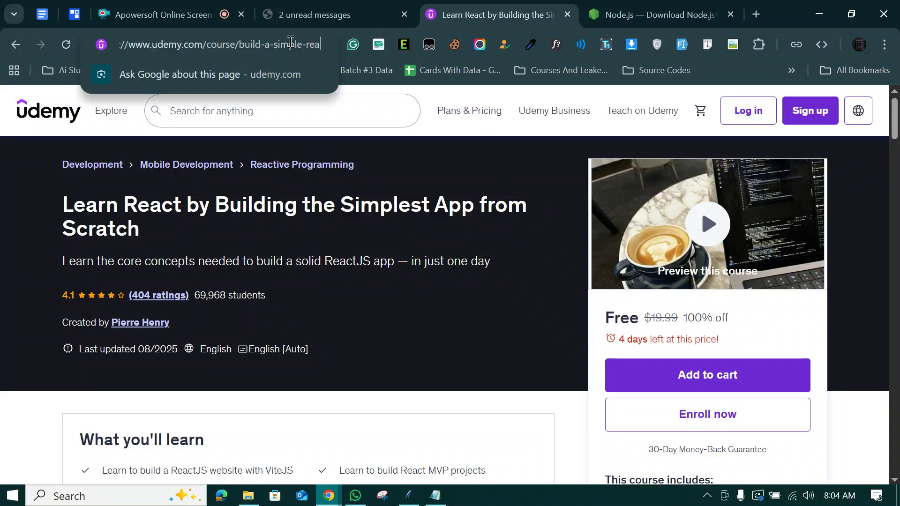
pyautogui.moveTo(377, 56); pyautogui.dragTo(419, 56)
pyautogui.click(229, 44)
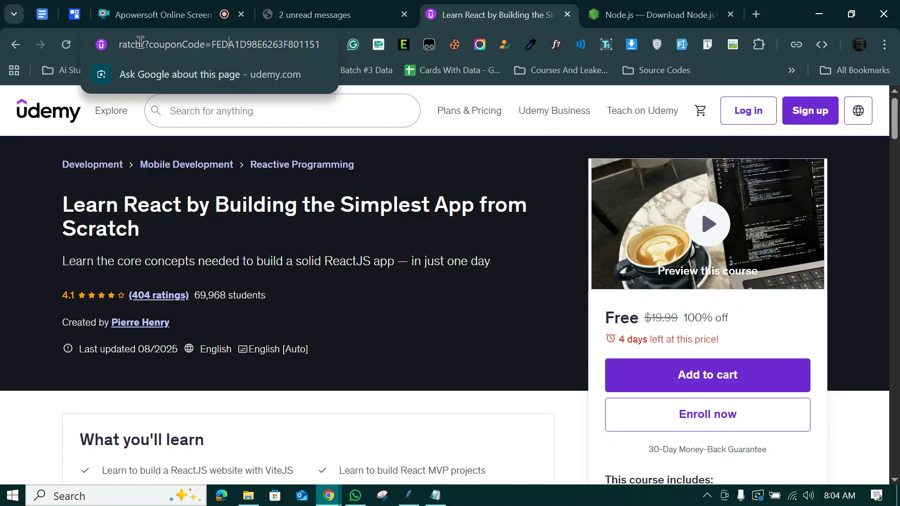
pyautogui.moveTo(161, 47); pyautogui.dragTo(320, 44)
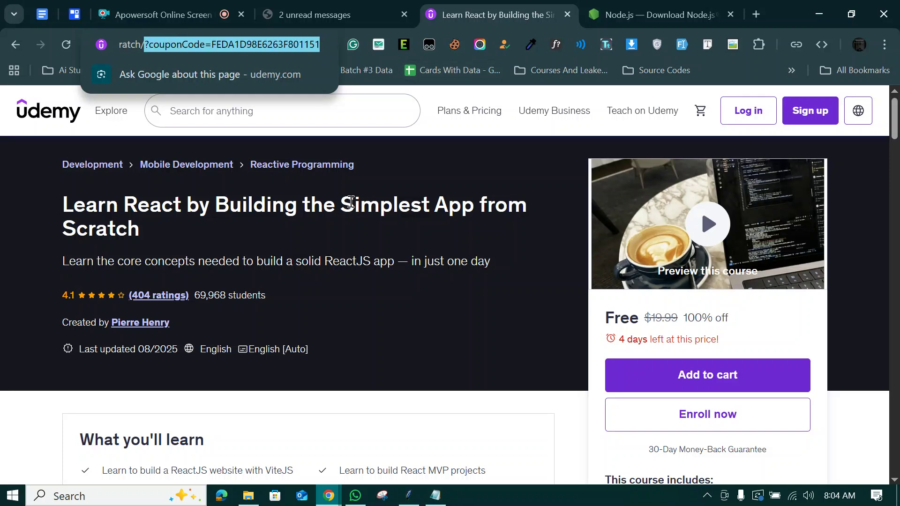
pyautogui.press('BackSpace')
pyautogui.press('Return')
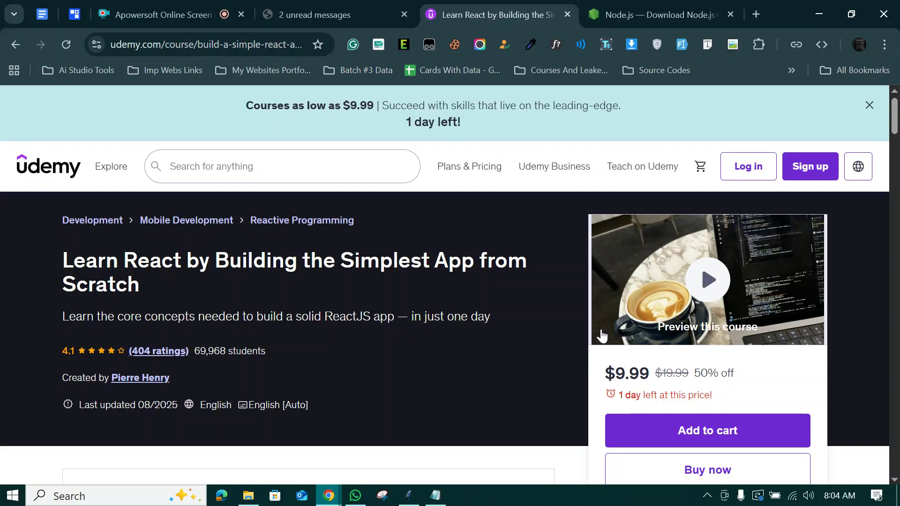
pyautogui.tripleClick(207, 43)
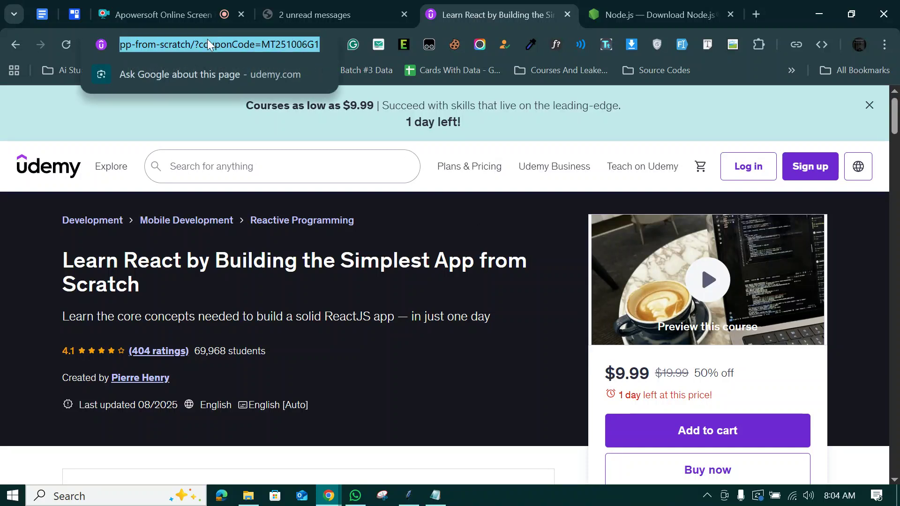
pyautogui.hotkey('ctrl', 'v')
pyautogui.click(190, 72)
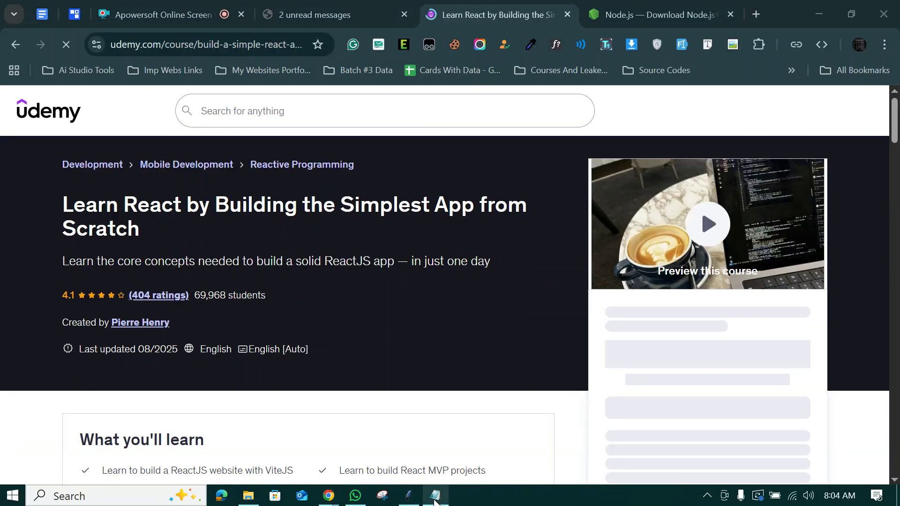
# Step: Return to the Notepad list and copy entry 263's coupon URL
pyautogui.click(435, 497)
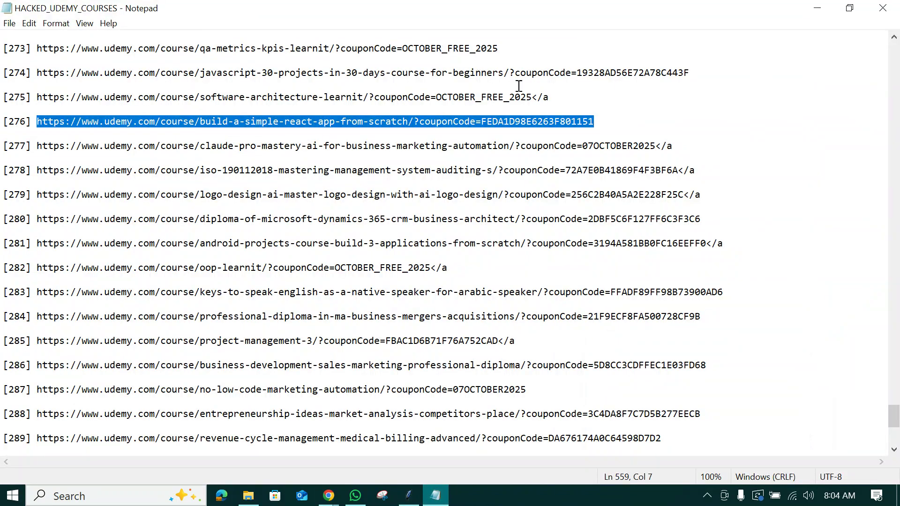
pyautogui.click(816, 10)
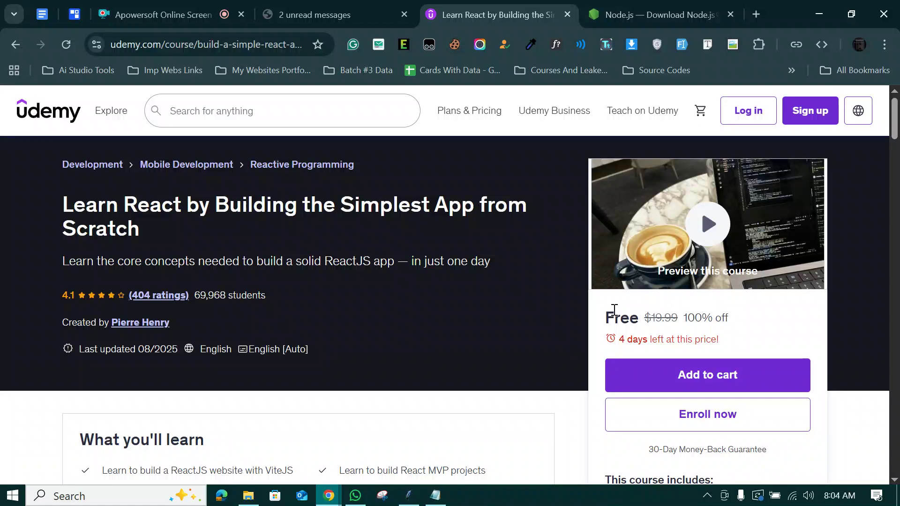
pyautogui.click(435, 496)
pyautogui.scroll(1, 436, 233)
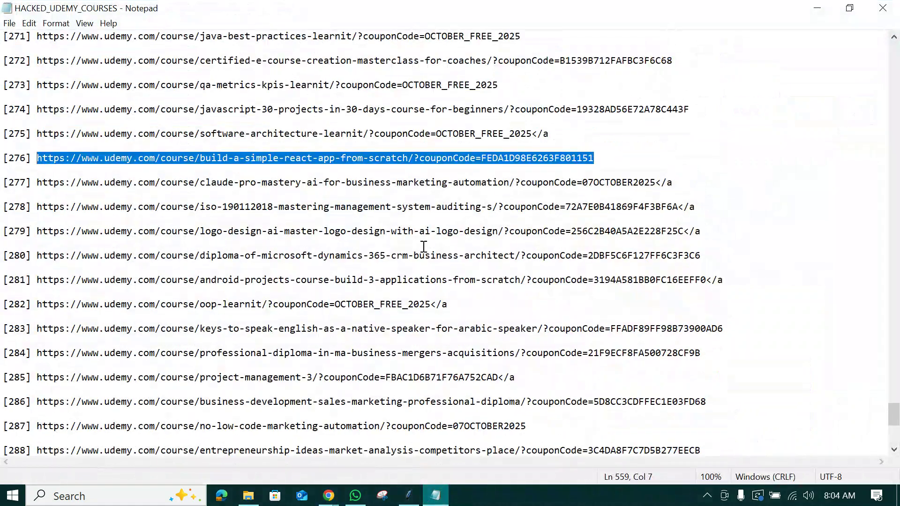
pyautogui.scroll(4, 436, 234)
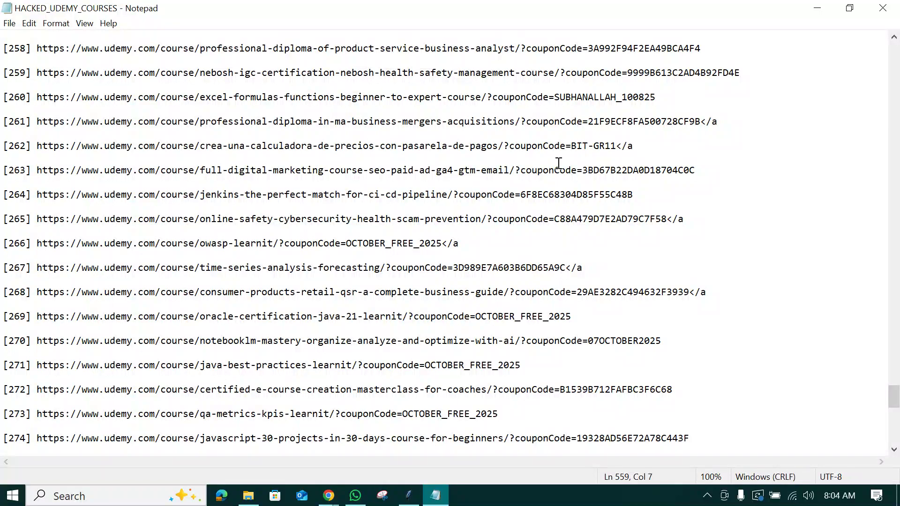
pyautogui.moveTo(701, 170); pyautogui.dragTo(140, 170)
pyautogui.doubleClick(40, 170)
pyautogui.rightClick(43, 168)
pyautogui.click(92, 211)
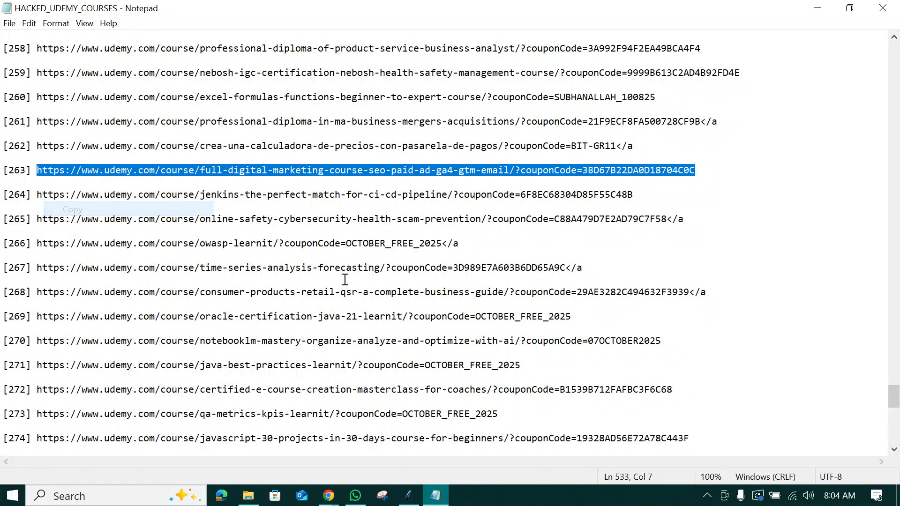
# Step: Load entry 263's URL in Chrome, showing Full Digital Marketing Course 2025 free at 100% off
pyautogui.click(408, 496)
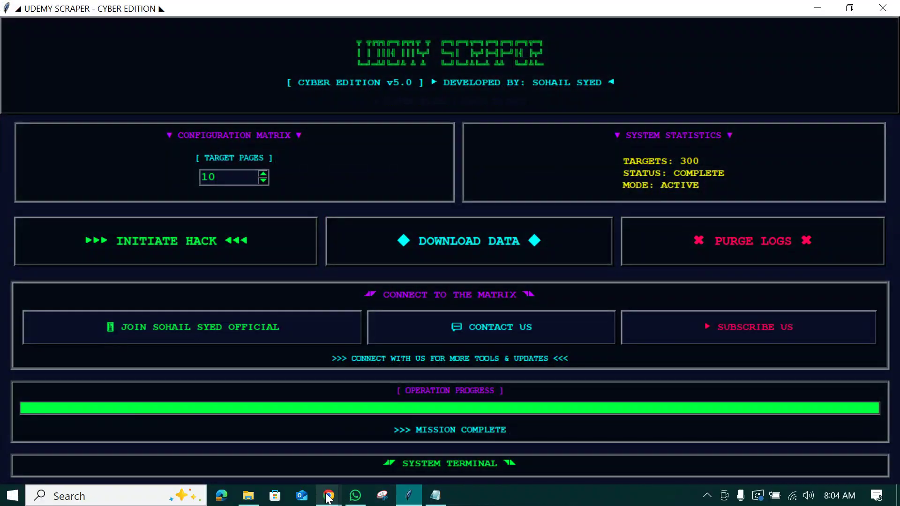
pyautogui.click(244, 444)
pyautogui.click(238, 49)
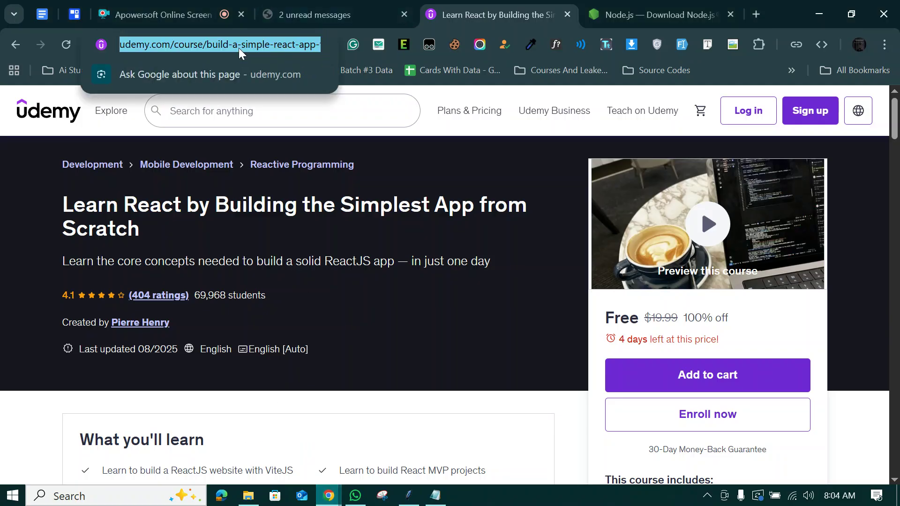
pyautogui.hotkey('ctrl', 'v')
pyautogui.press('Return')
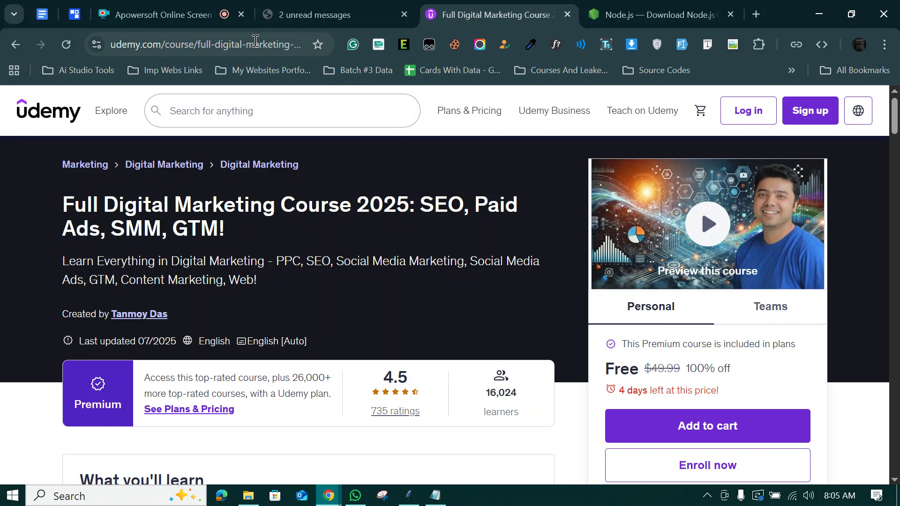
# Step: Switch Chrome to the Apowersoft Online Screen Recorder tab showing the running timer
pyautogui.click(408, 495)
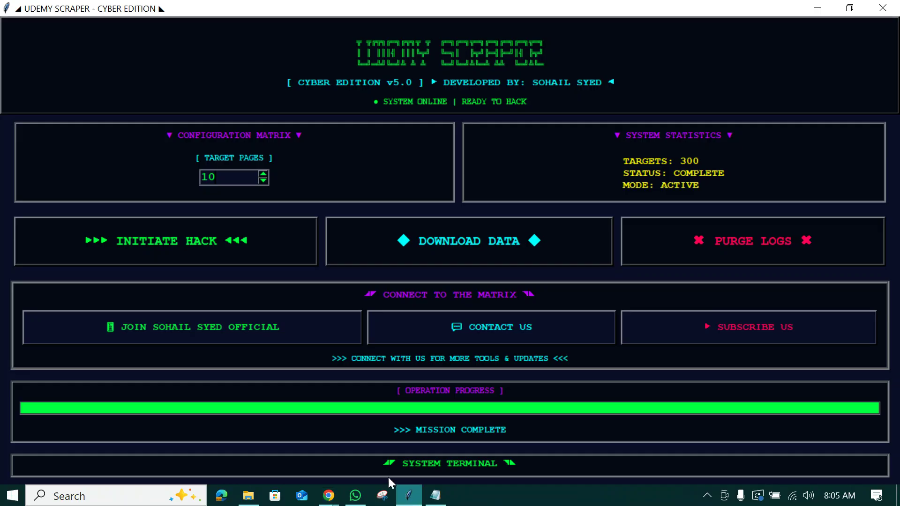
pyautogui.click(805, 12)
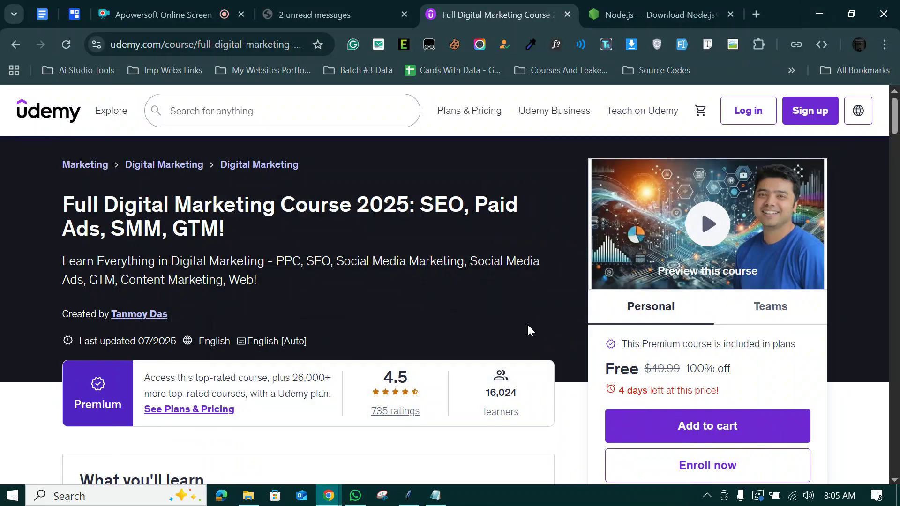
pyautogui.click(178, 11)
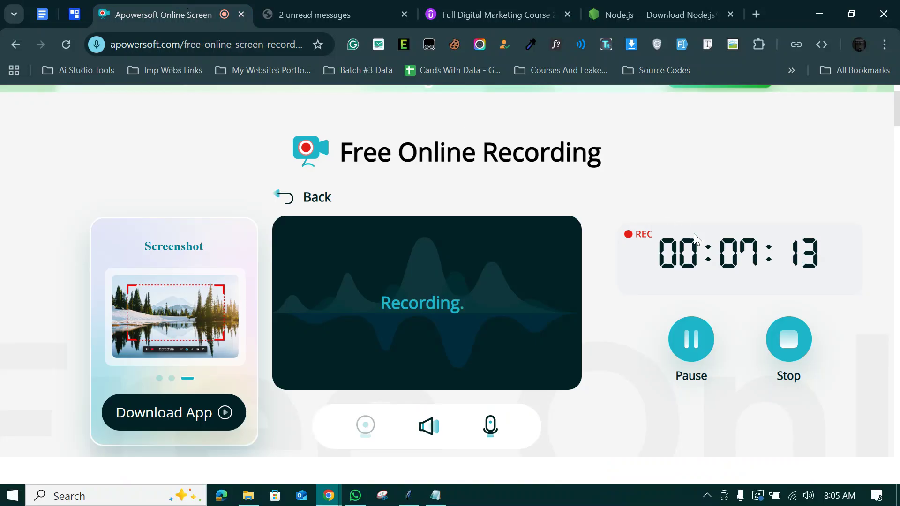